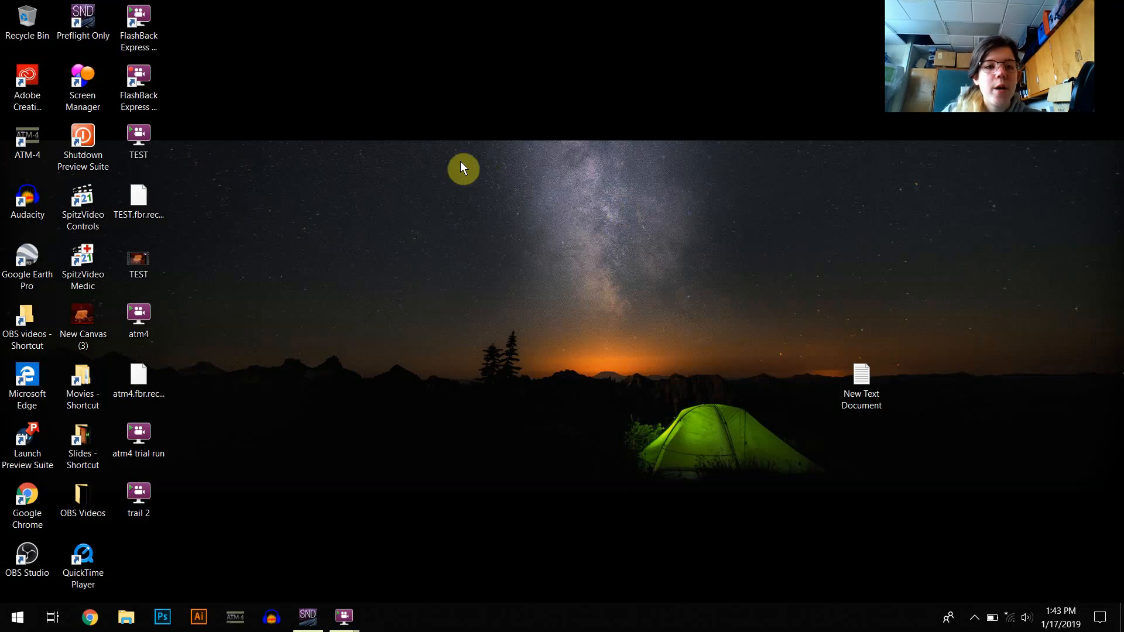
# Step: Launch Preflight Only and ATM-4 from the desktop
pyautogui.doubleClick(79, 29)
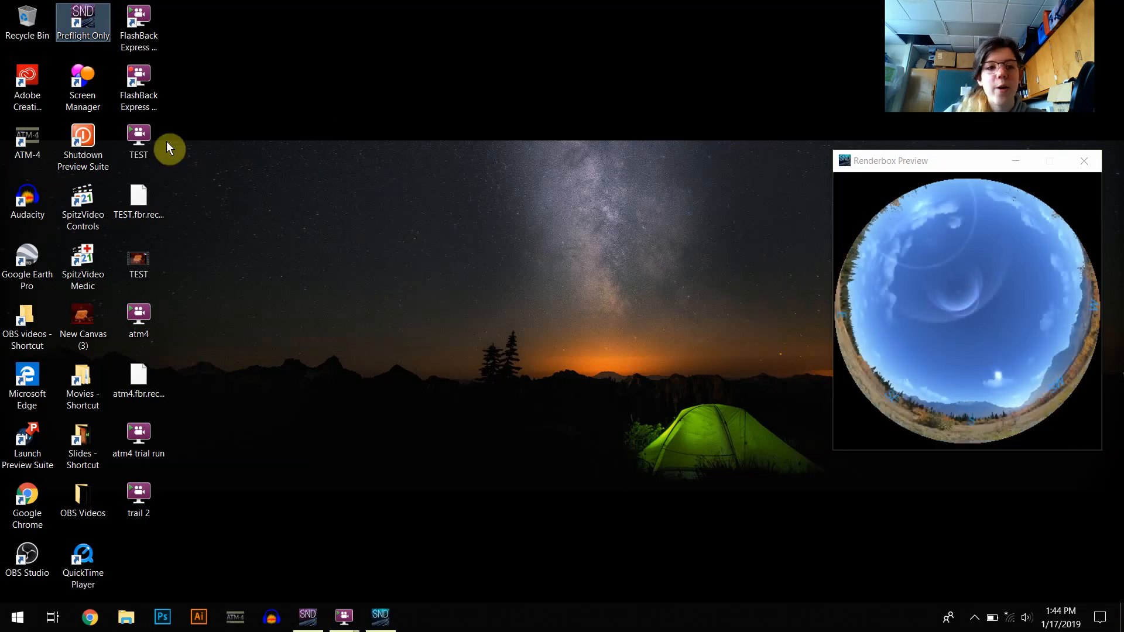
pyautogui.doubleClick(23, 146)
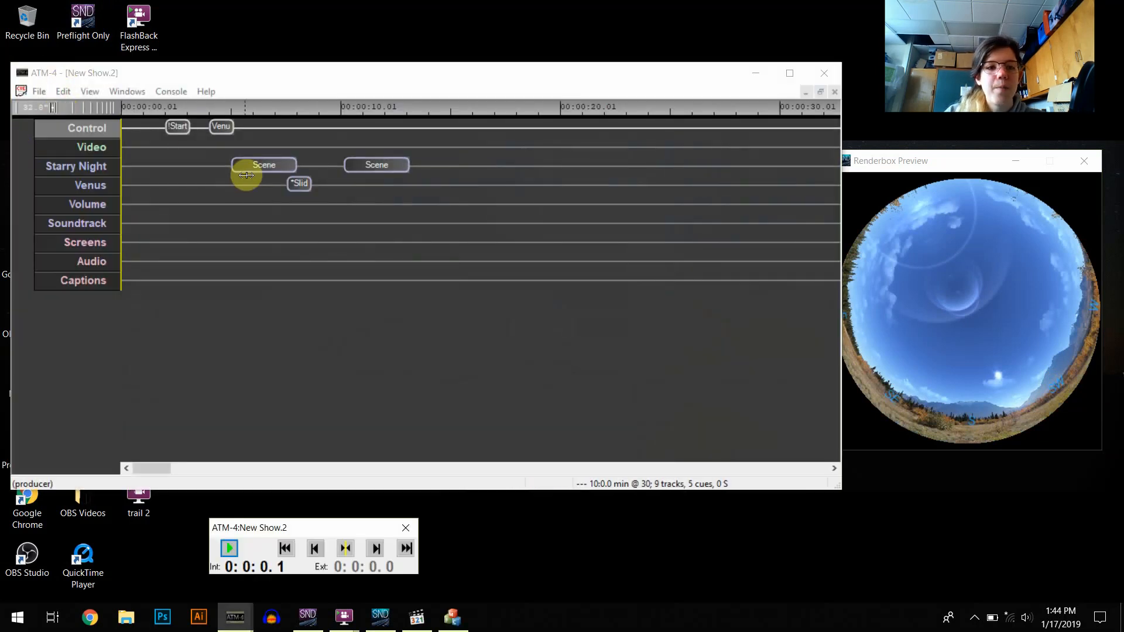
pyautogui.moveTo(244, 76); pyautogui.dragTo(244, 72)
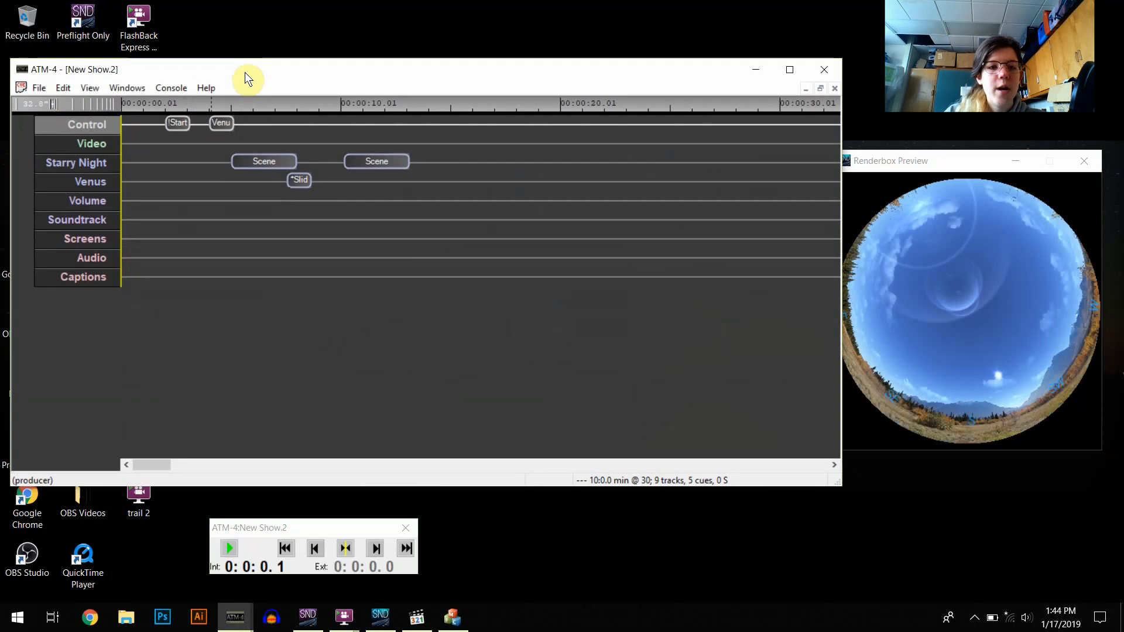
# Step: Create a 10-minute show named New Show at 30 frames per second, using the site configuration to set up all tracks
pyautogui.click(41, 88)
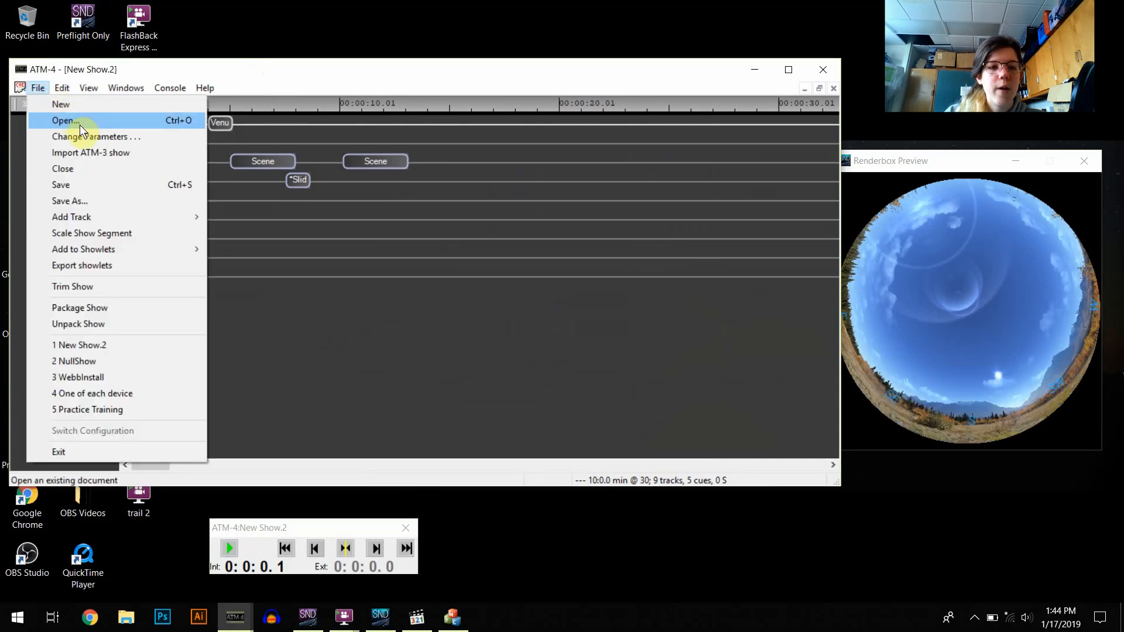
pyautogui.click(73, 106)
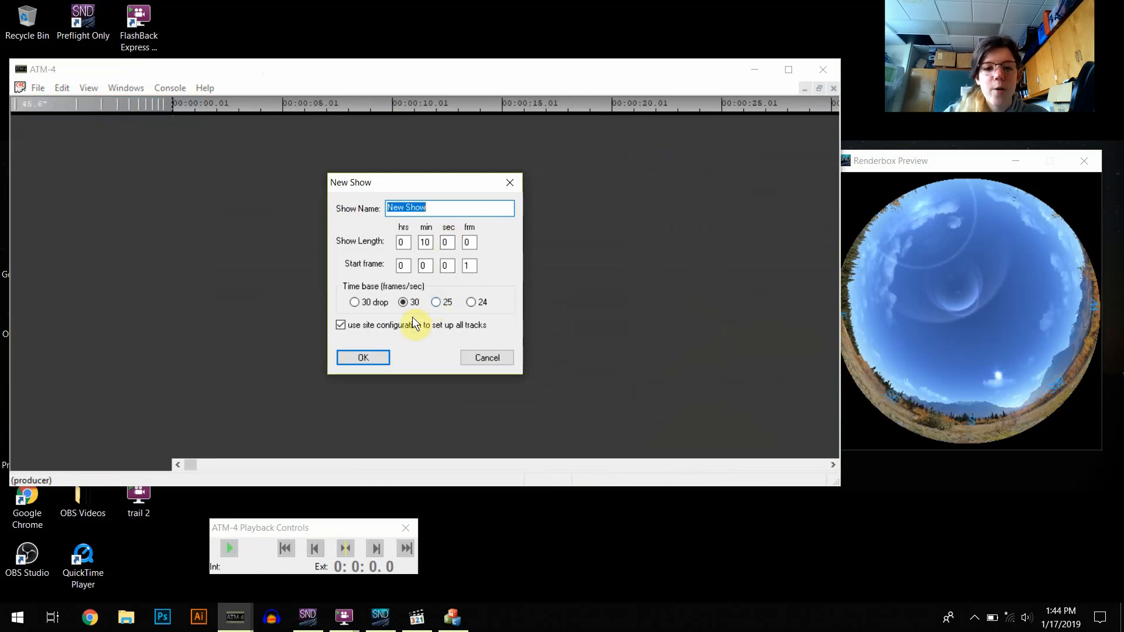
pyautogui.press('Return')
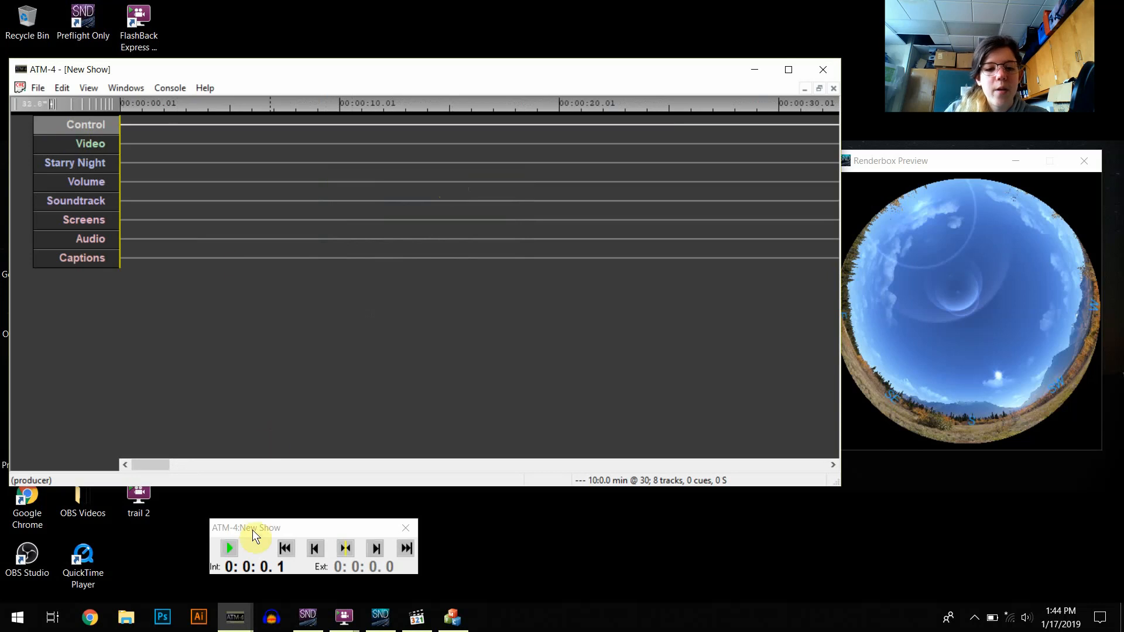
pyautogui.moveTo(255, 528); pyautogui.dragTo(254, 524)
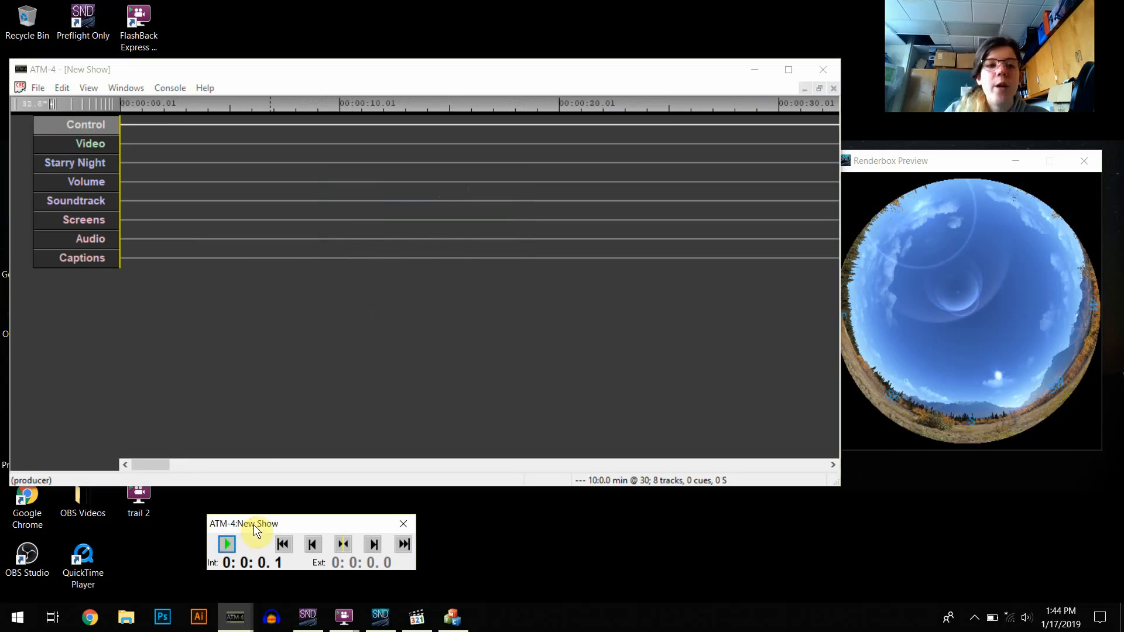
pyautogui.moveTo(253, 524); pyautogui.dragTo(254, 524)
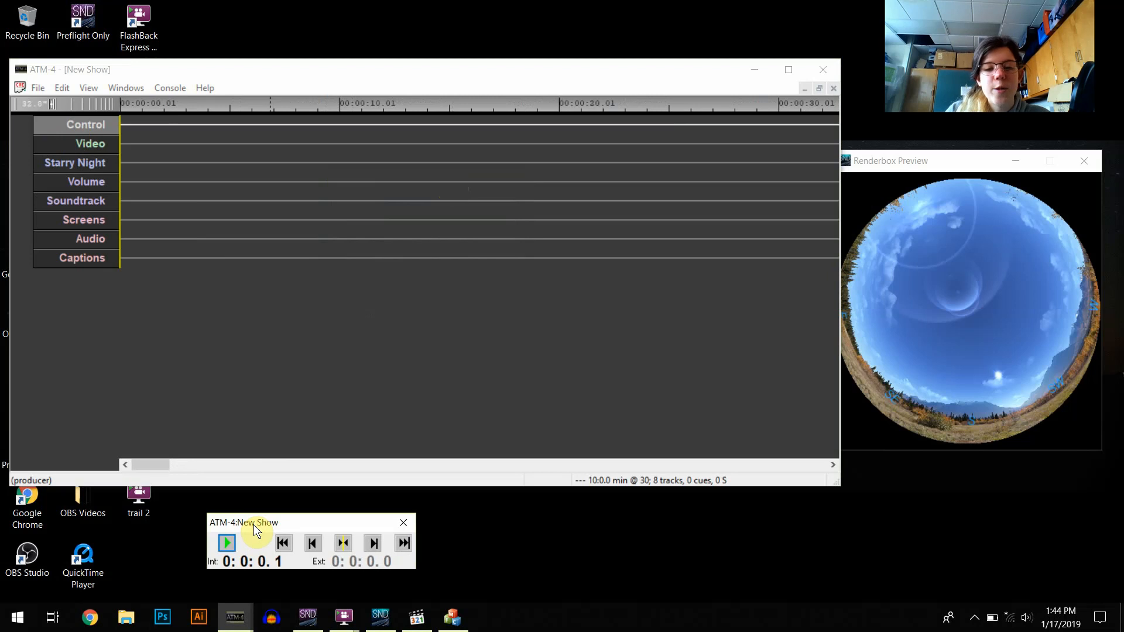
pyautogui.click(267, 610)
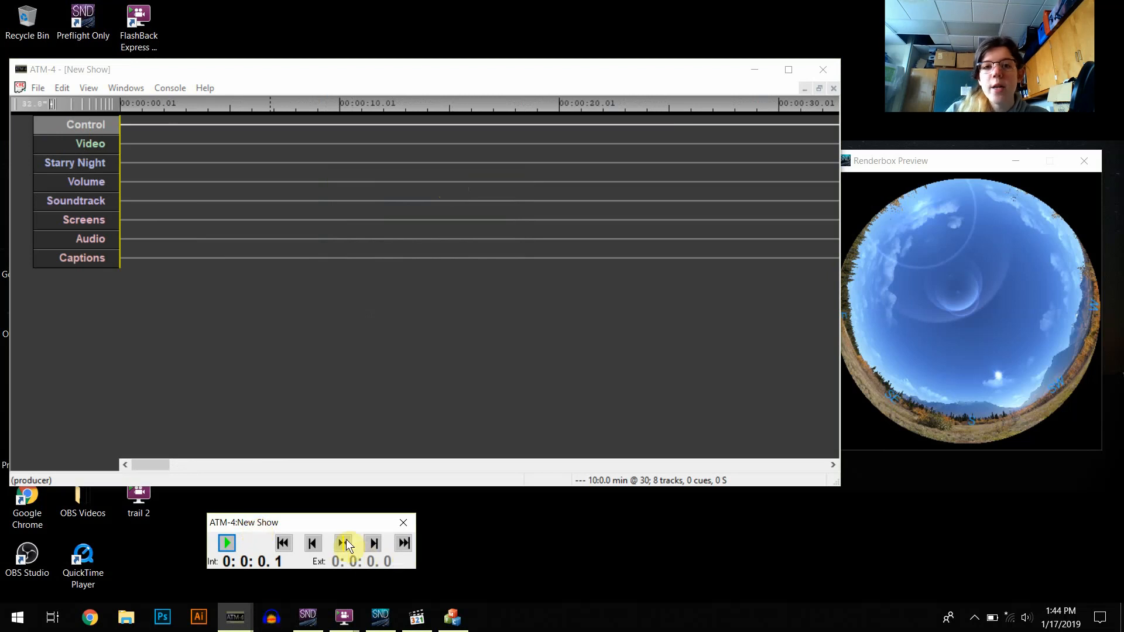
# Step: Display the Cue Toolbar and place it beside the playback controls, below the timeline
pyautogui.click(89, 89)
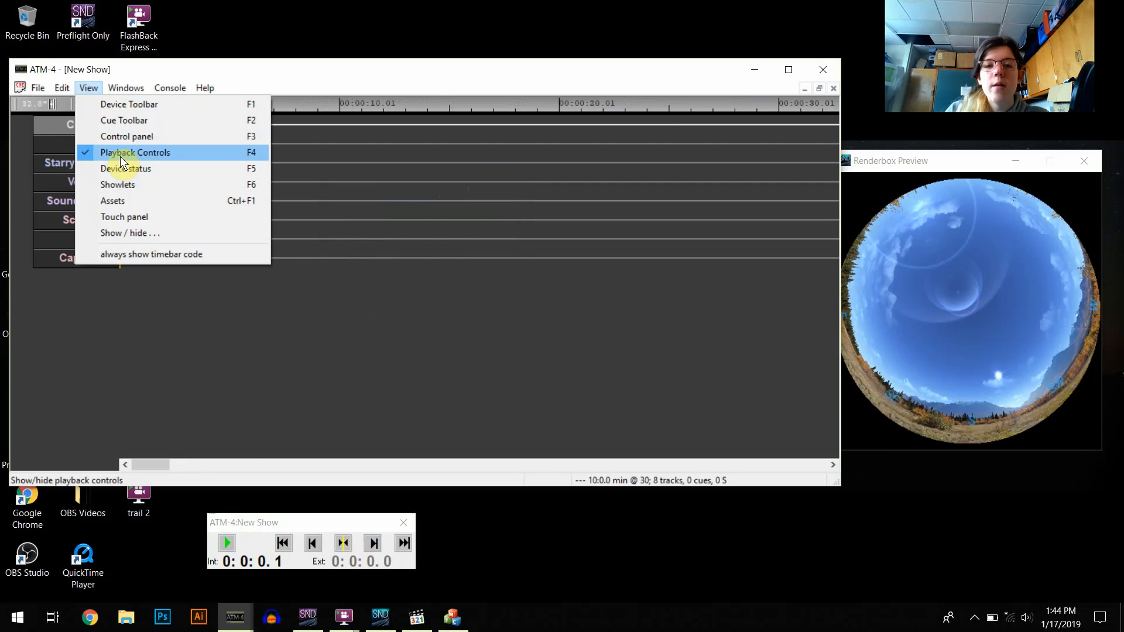
pyautogui.click(167, 120)
pyautogui.moveTo(795, 286); pyautogui.dragTo(531, 515)
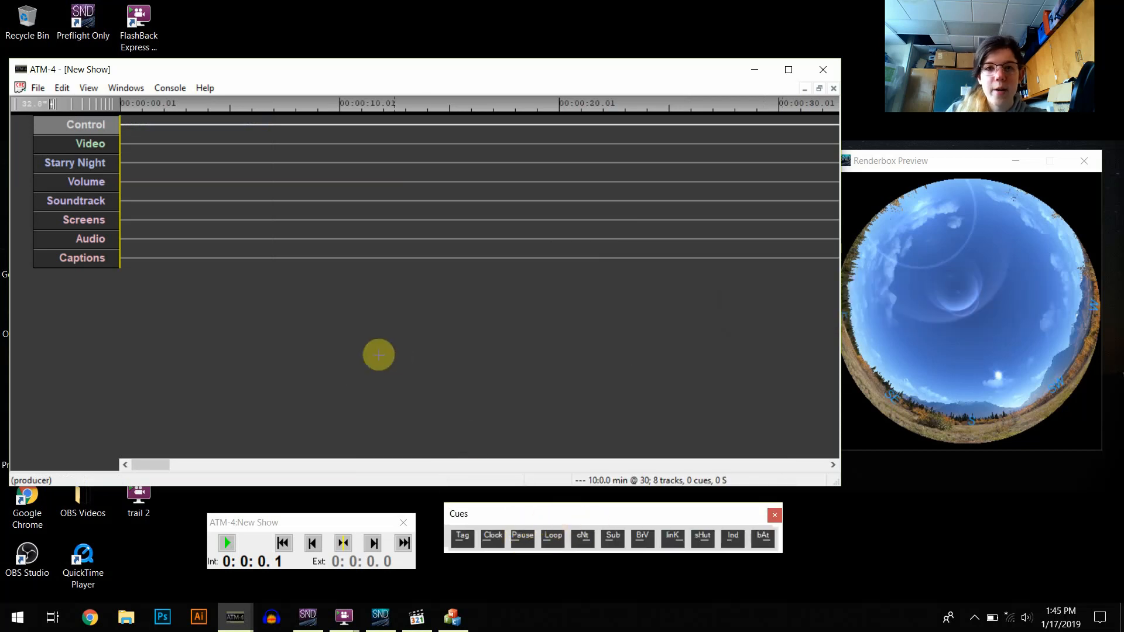
# Step: Go through the Video, Starry Night and Volume tracks to view the cue types each one offers
pyautogui.click(66, 143)
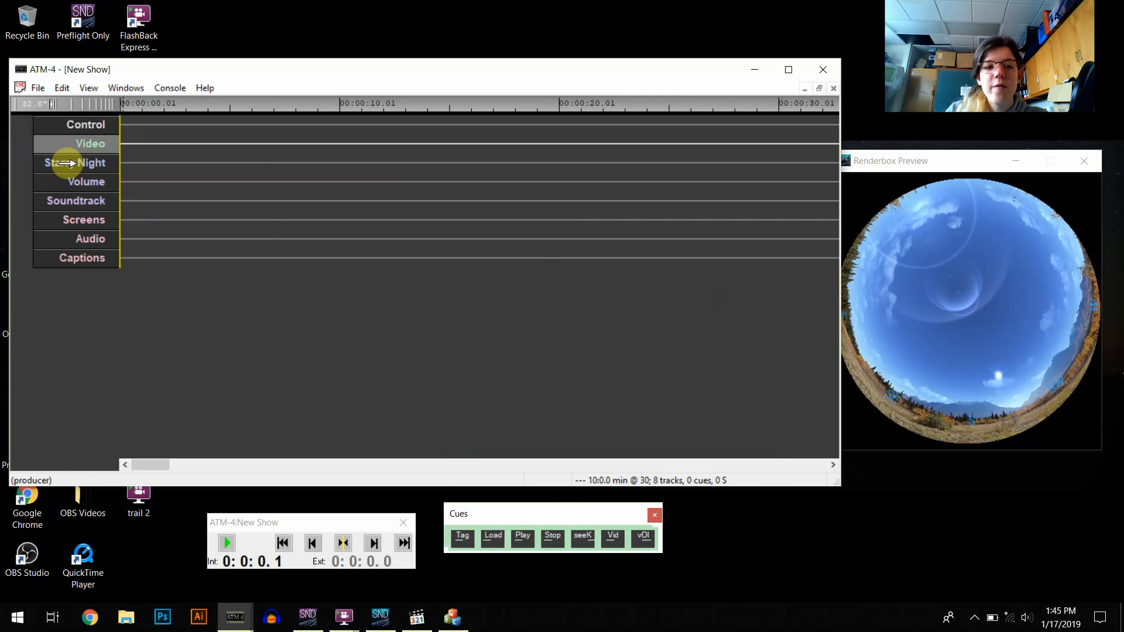
pyautogui.click(66, 163)
pyautogui.click(66, 188)
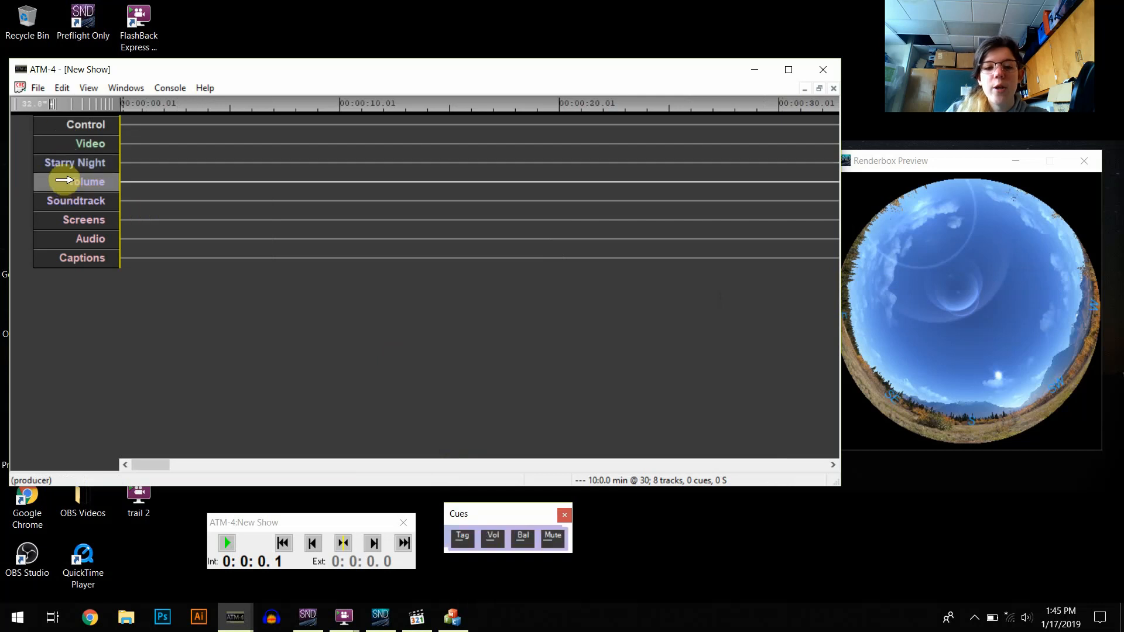
# Step: Insert a Pause cue tagged "Start show" at the beginning of the Control track
pyautogui.click(60, 128)
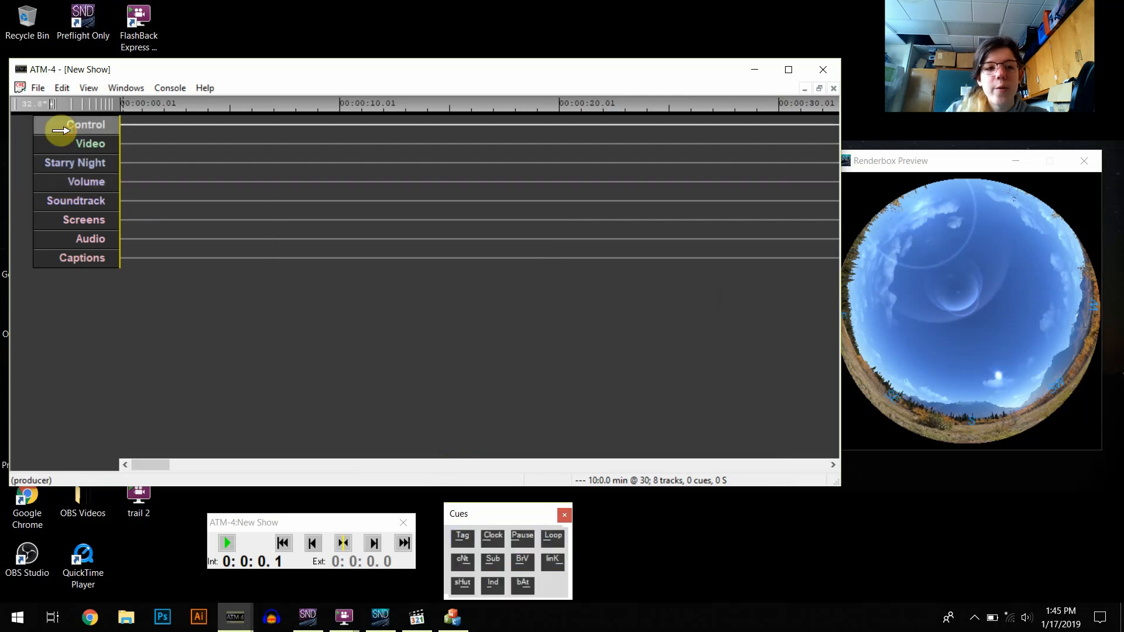
pyautogui.click(522, 535)
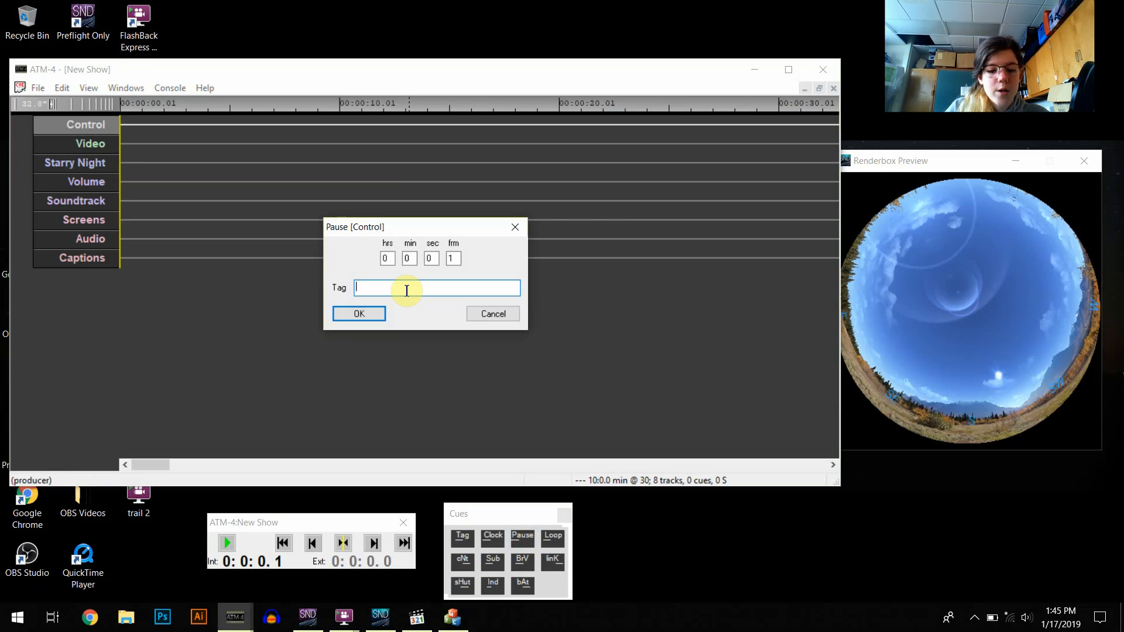
pyautogui.write('Star')
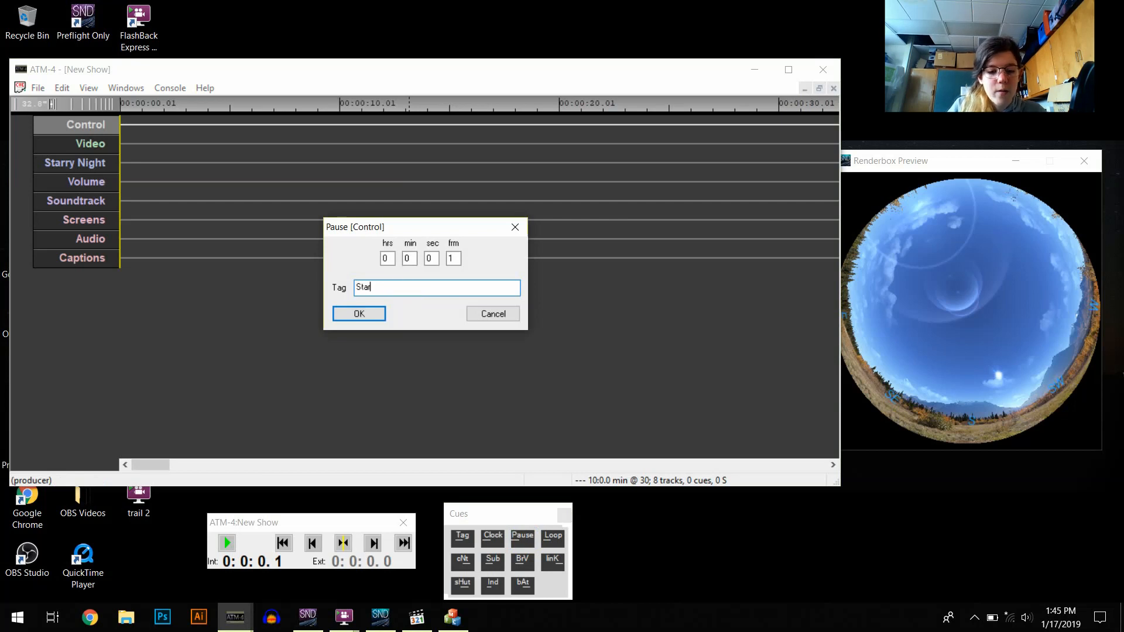
pyautogui.write('t ')
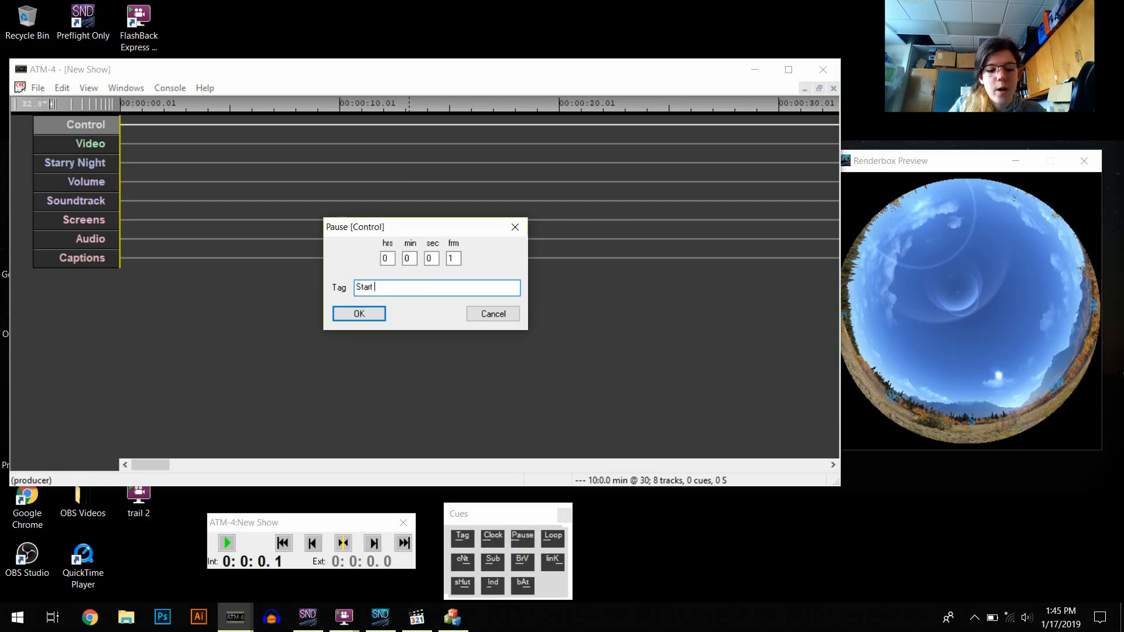
pyautogui.write('show')
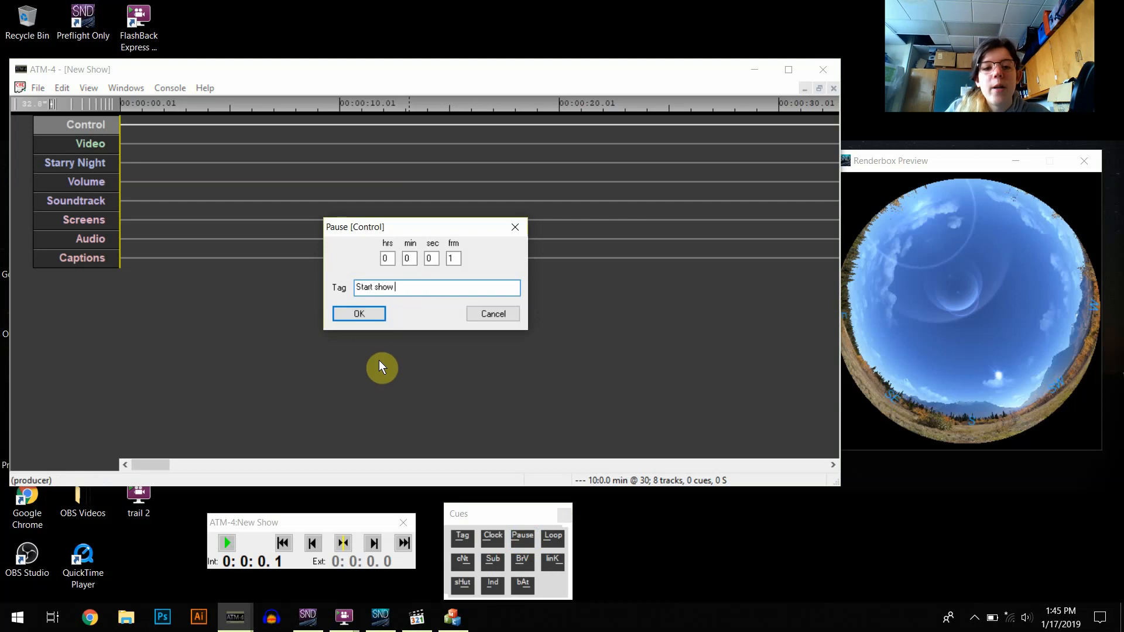
pyautogui.click(358, 314)
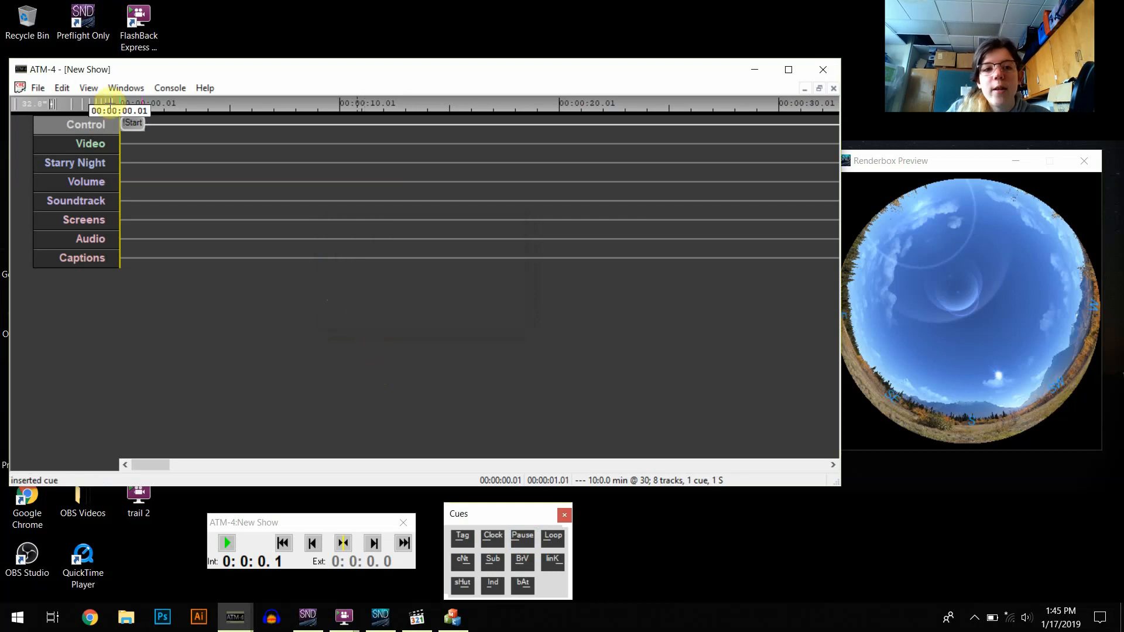
# Step: Set the time of the "Start show" pause cue to 2 seconds
pyautogui.doubleClick(135, 127)
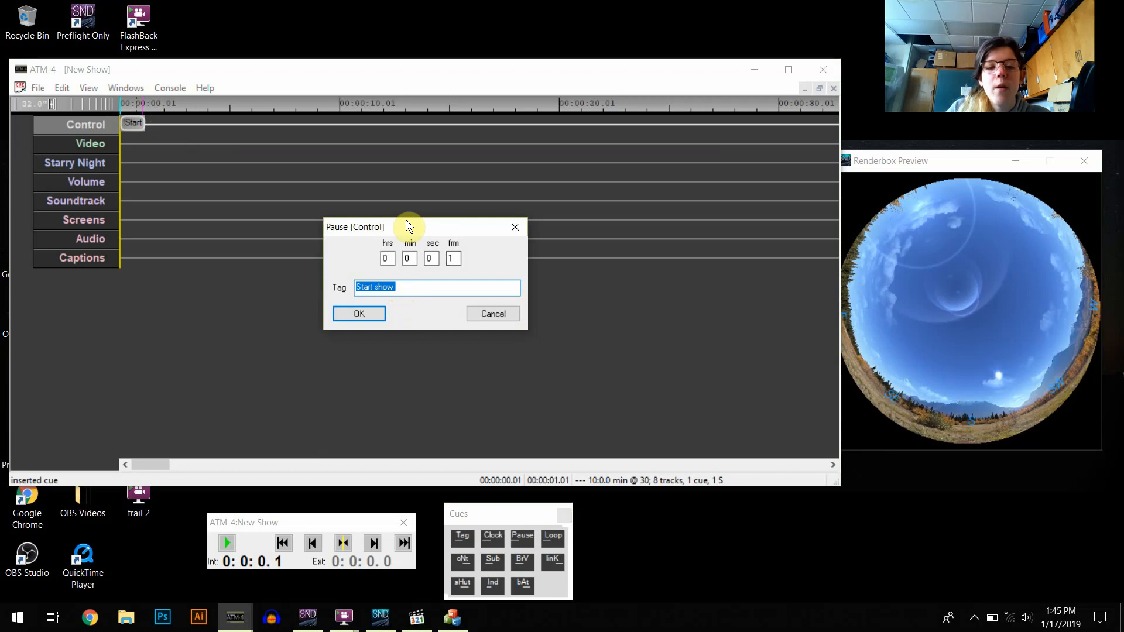
pyautogui.doubleClick(435, 257)
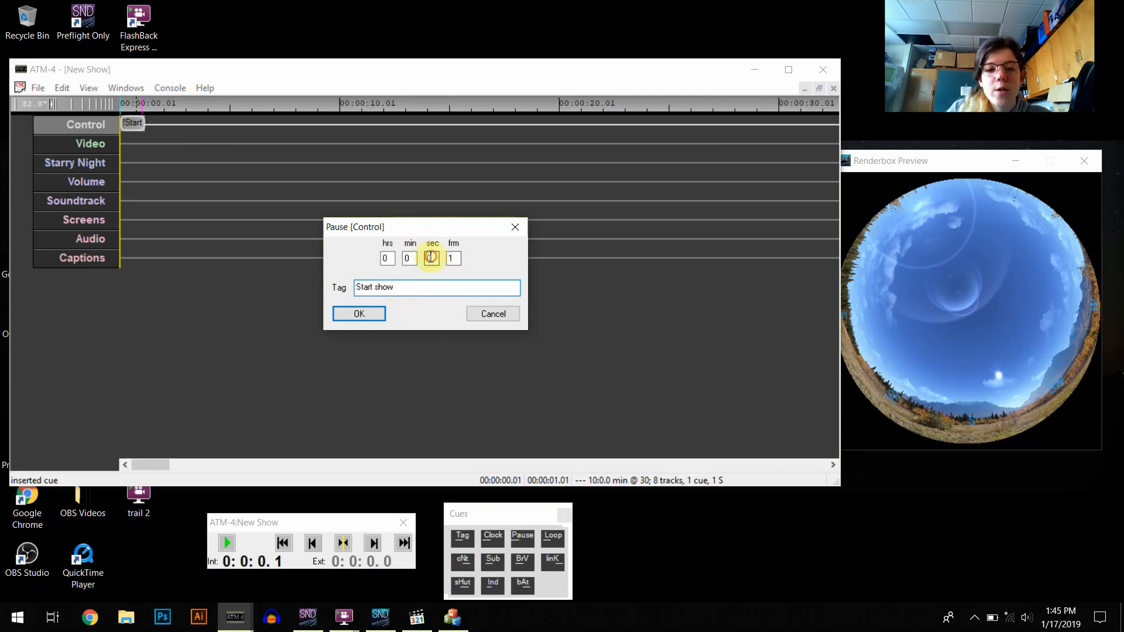
pyautogui.press('BackSpace')
pyautogui.write('2')
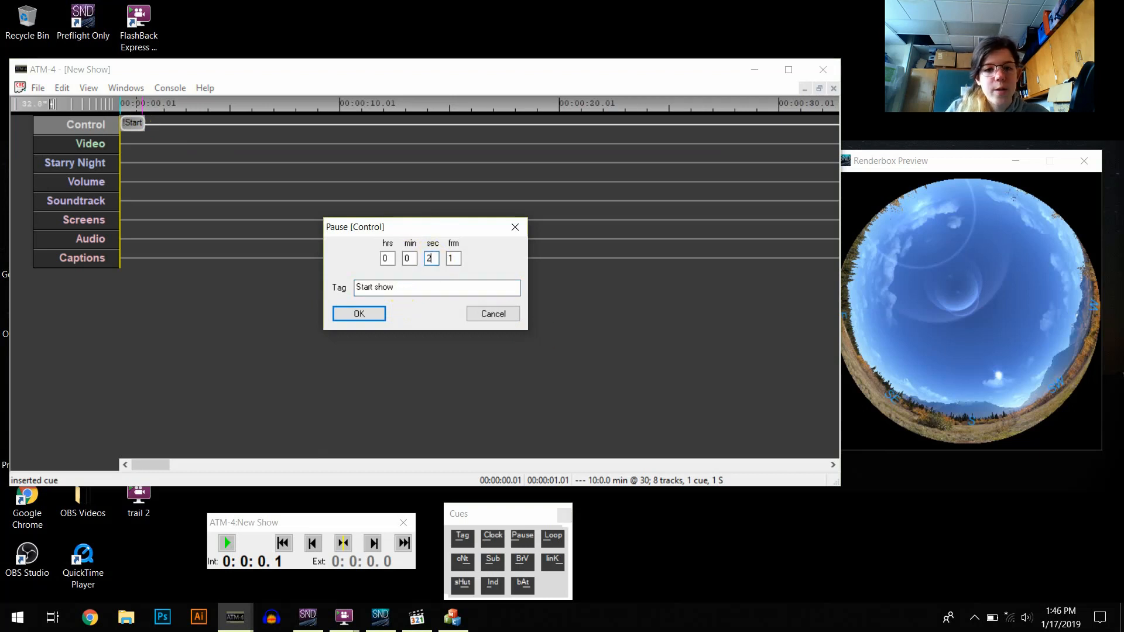
pyautogui.click(360, 314)
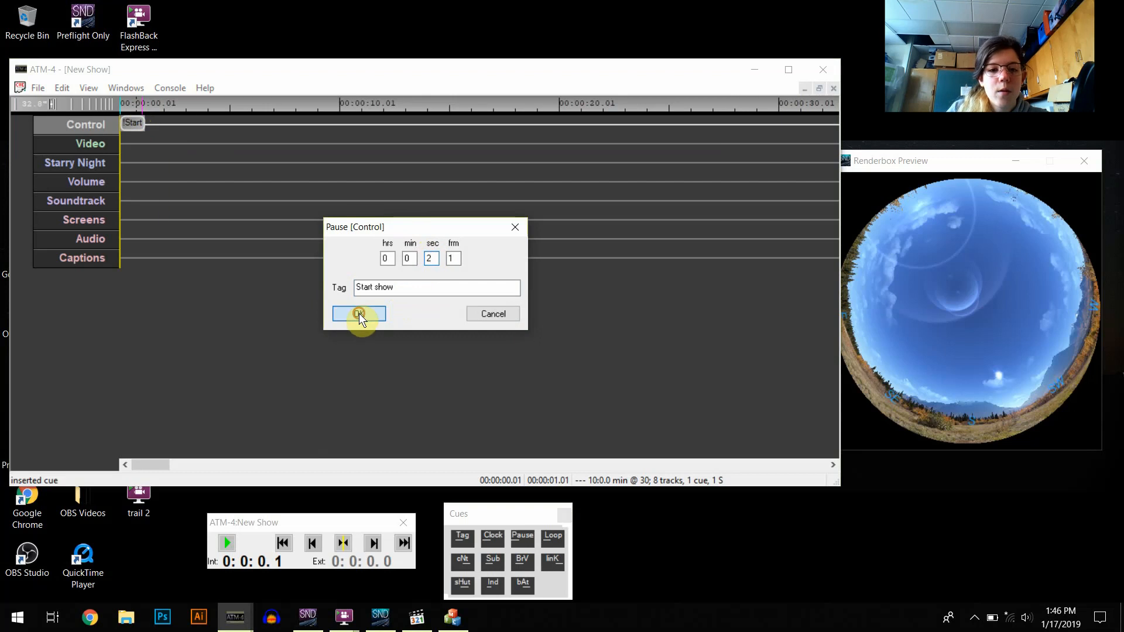
# Step: Add a comment cue tagged "Mars" to the Control track at 4 seconds
pyautogui.click(461, 542)
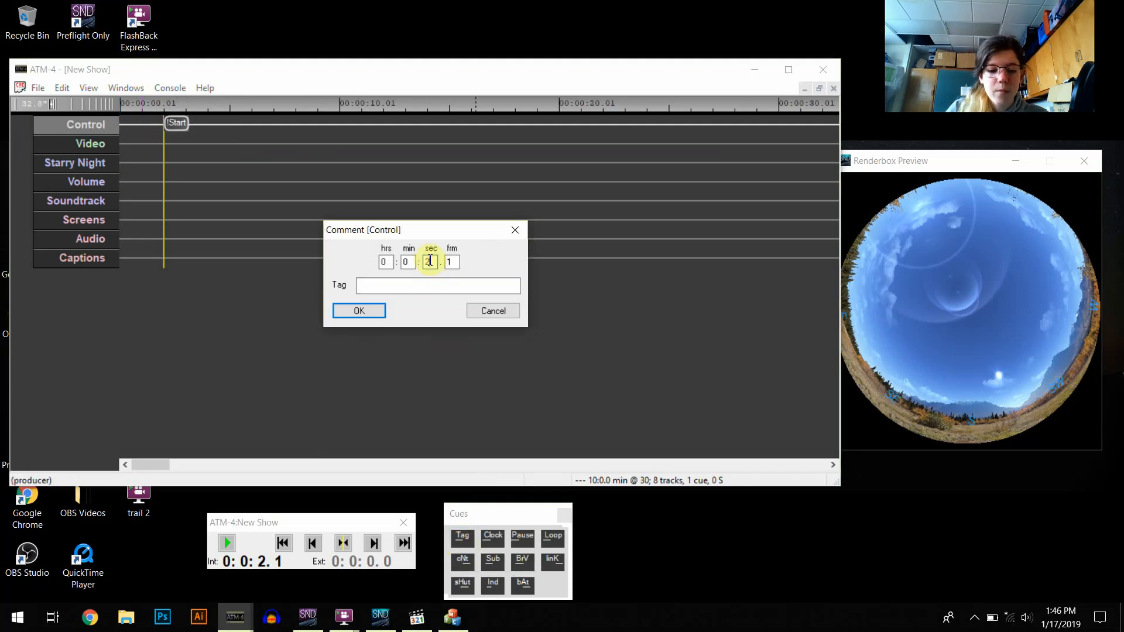
pyautogui.doubleClick(429, 261)
pyautogui.write('4')
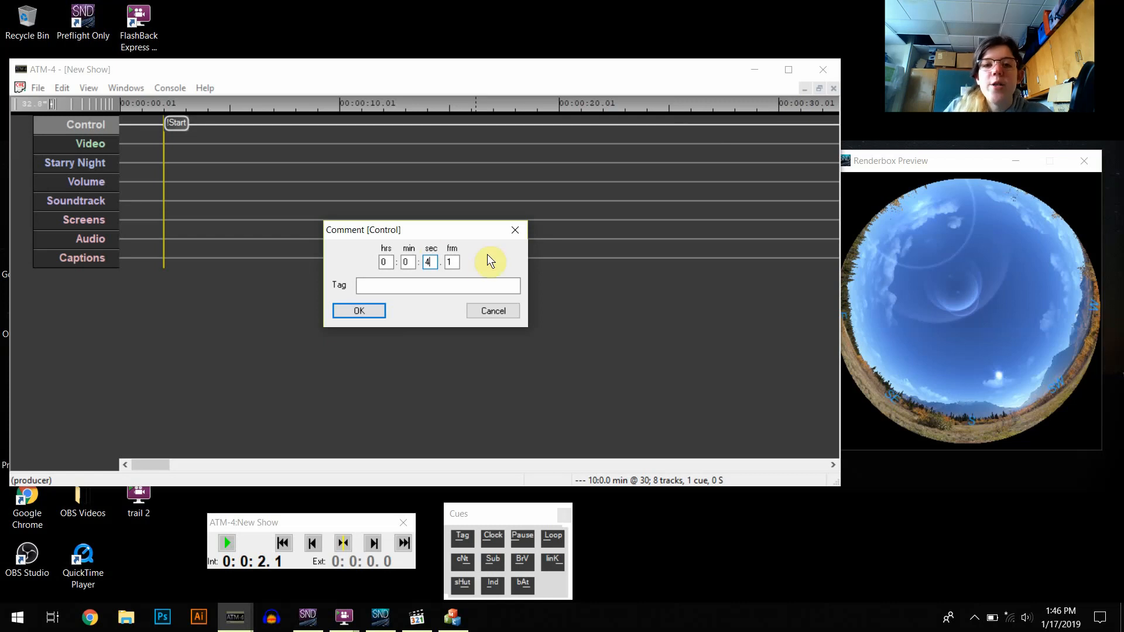
pyautogui.click(463, 284)
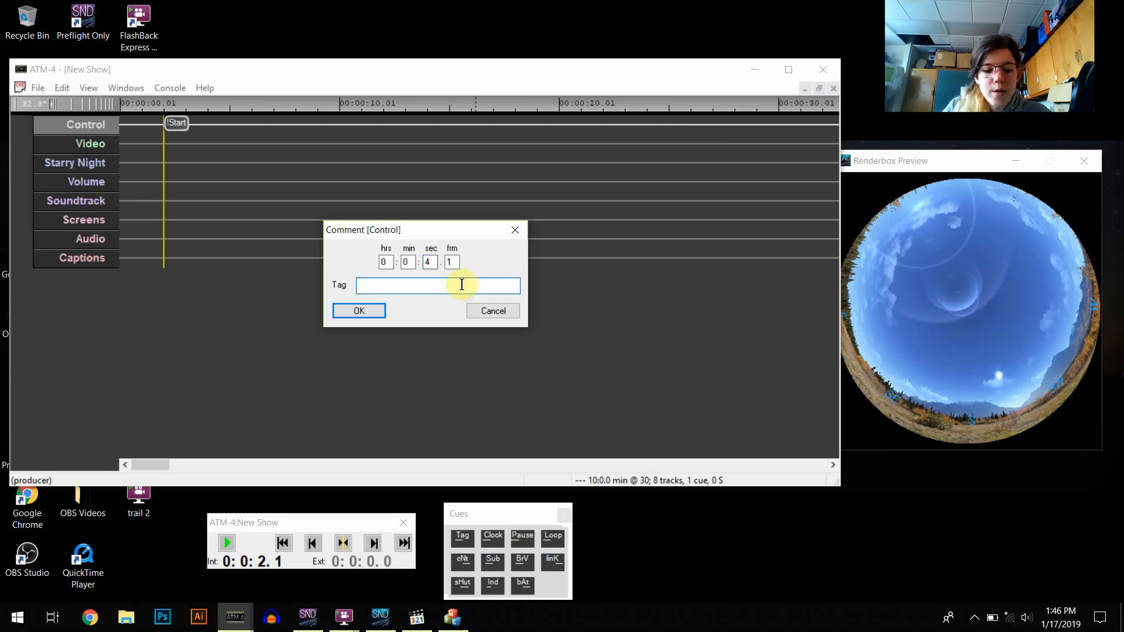
pyautogui.write('Mars')
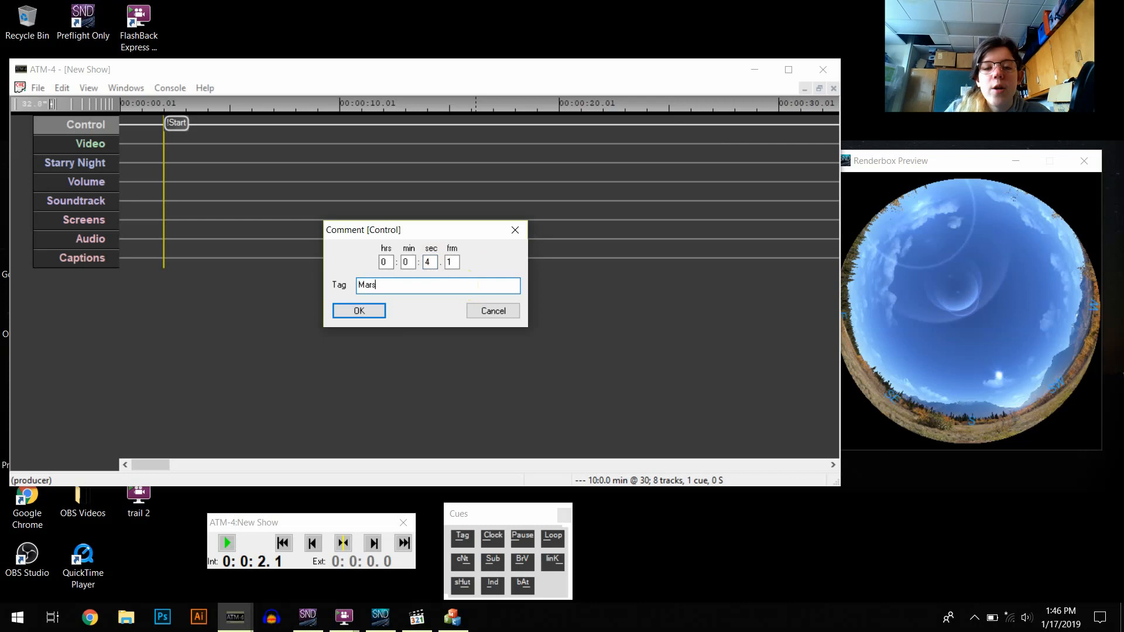
pyautogui.click(359, 310)
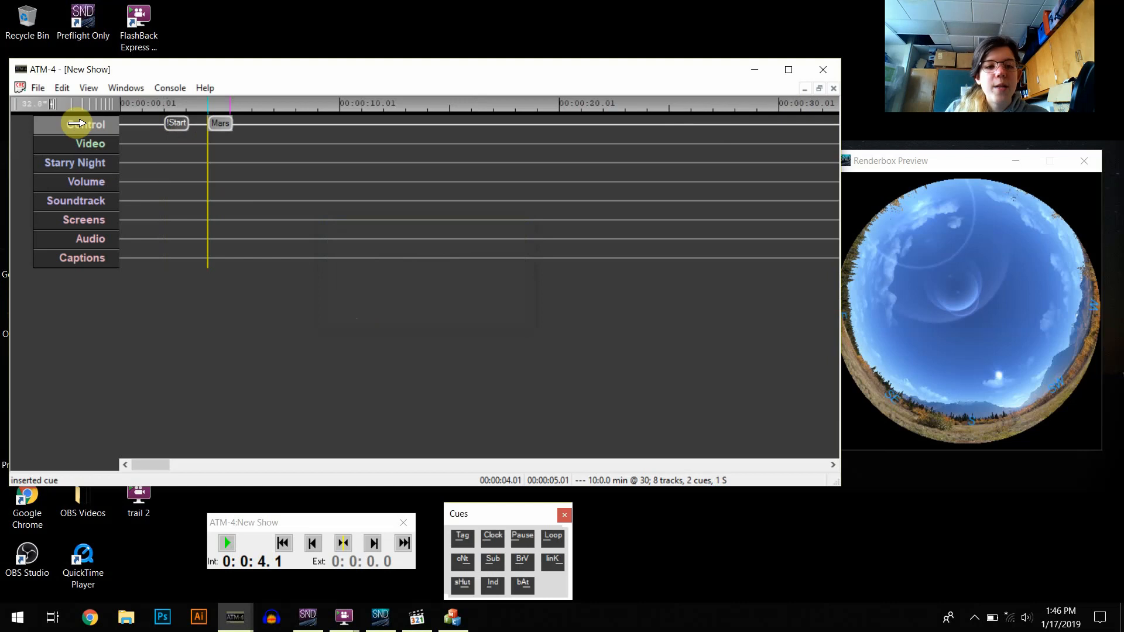
# Step: Start a Load Favorite scene cue on the Starry Night track and set its time to 6 seconds
pyautogui.click(76, 164)
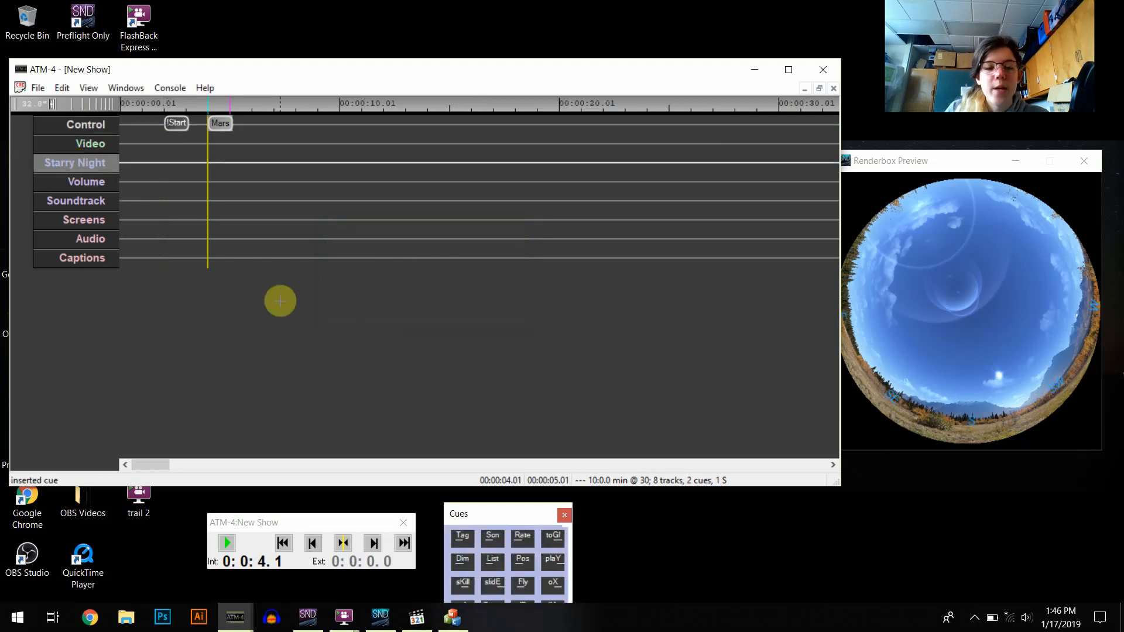
pyautogui.moveTo(486, 511); pyautogui.dragTo(508, 436)
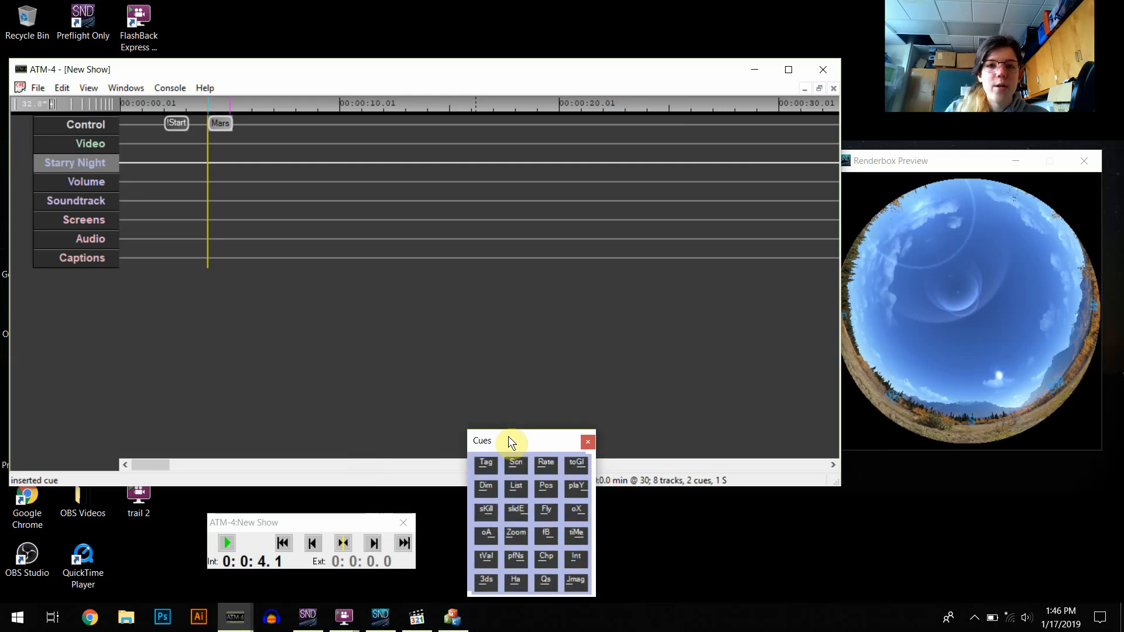
pyautogui.click(513, 471)
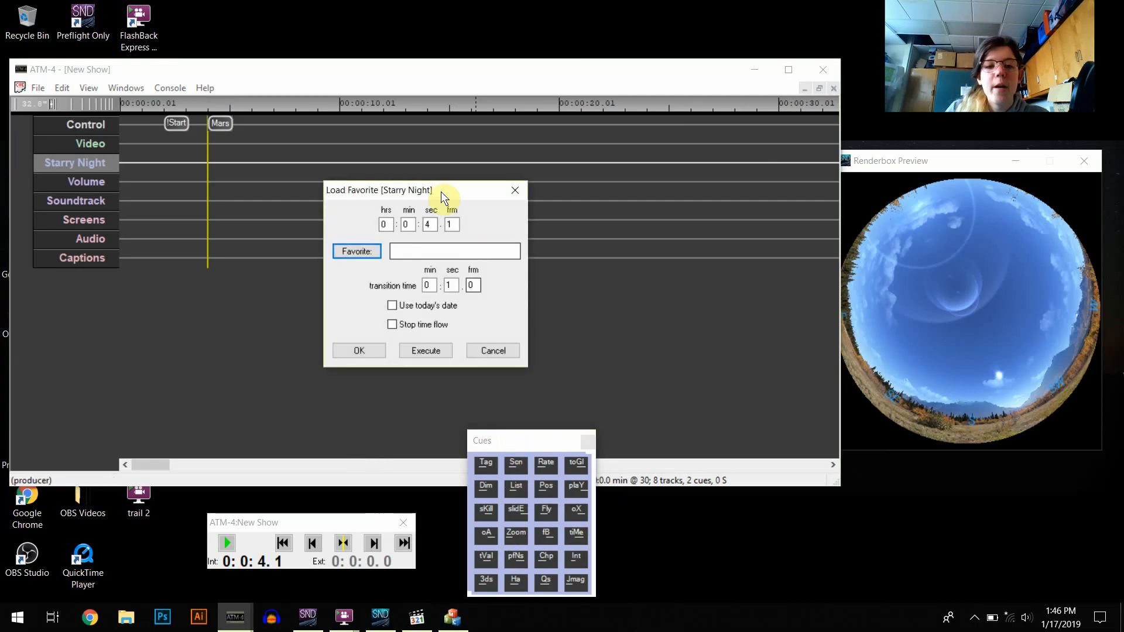
pyautogui.click(432, 225)
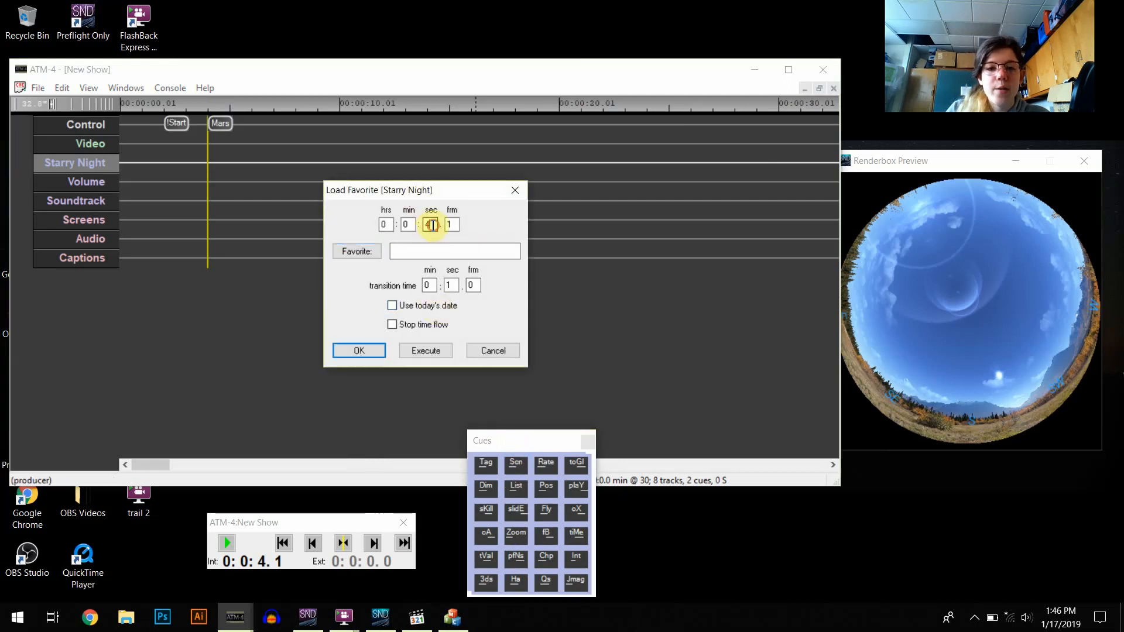
pyautogui.press('BackSpace')
pyautogui.write('6')
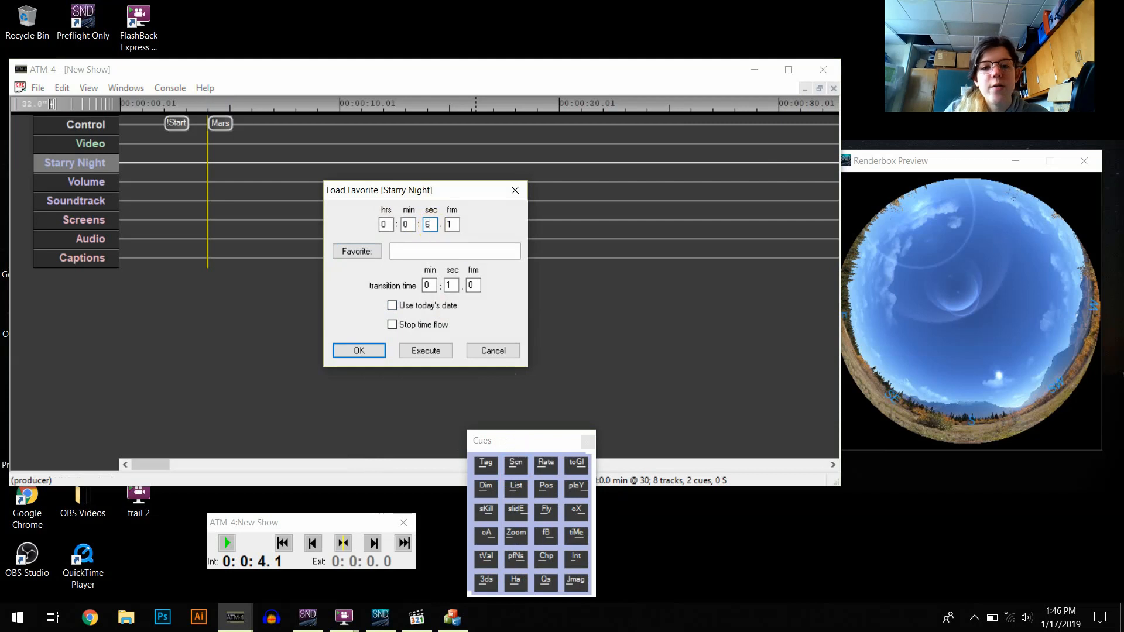
# Step: Choose birth to mars.snf from the Starry Night Preflight documents folder as the favorite and insert the scene cue
pyautogui.click(353, 248)
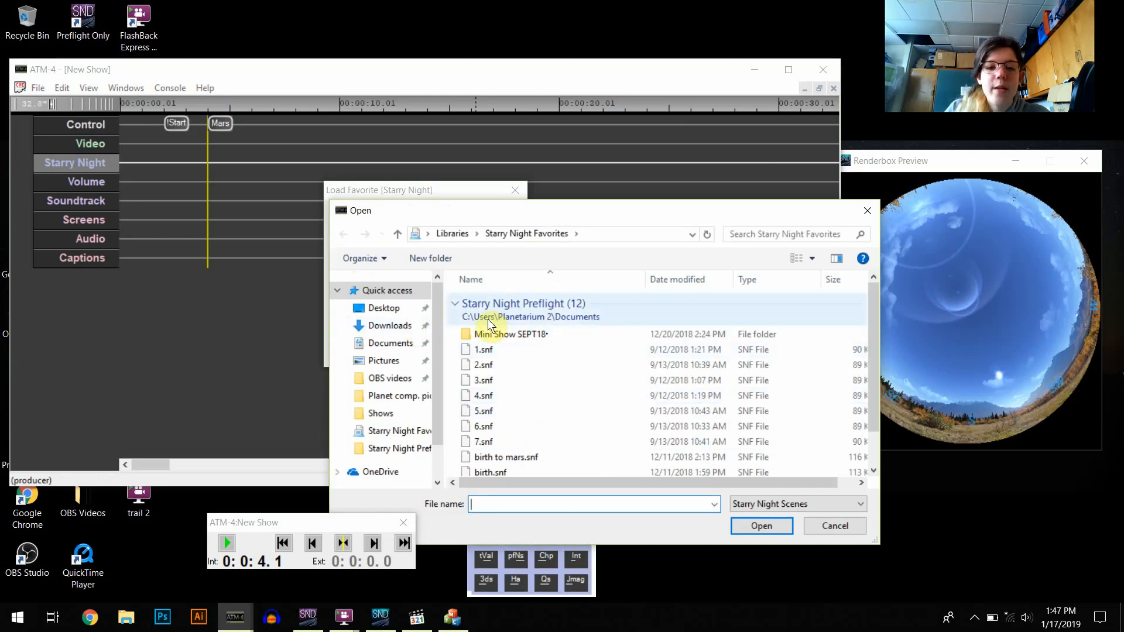
pyautogui.click(398, 350)
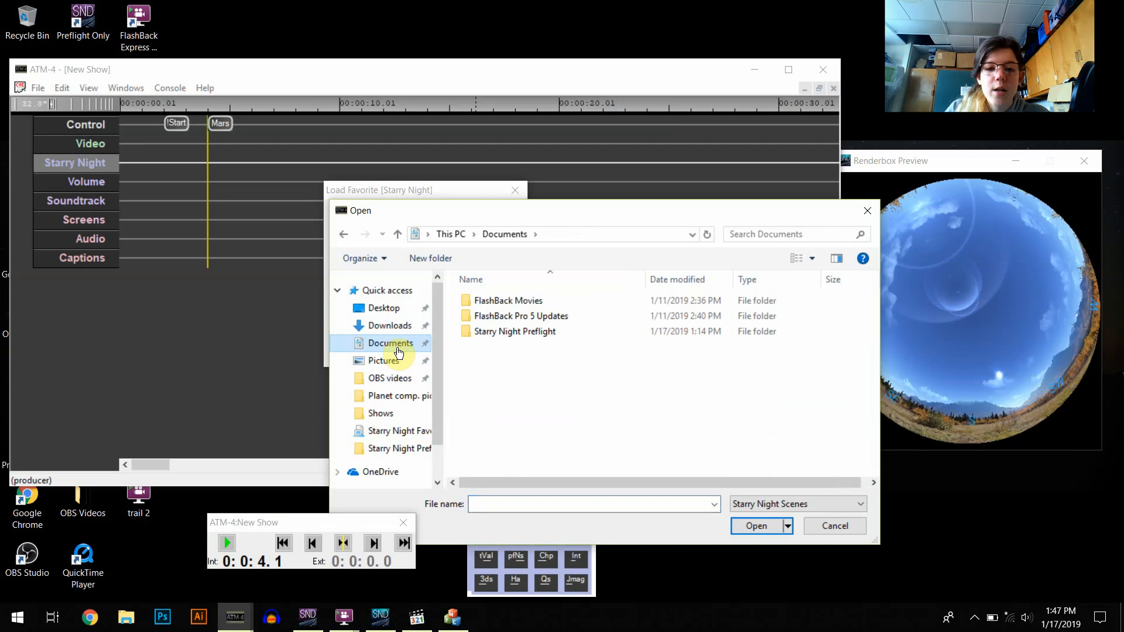
pyautogui.doubleClick(510, 332)
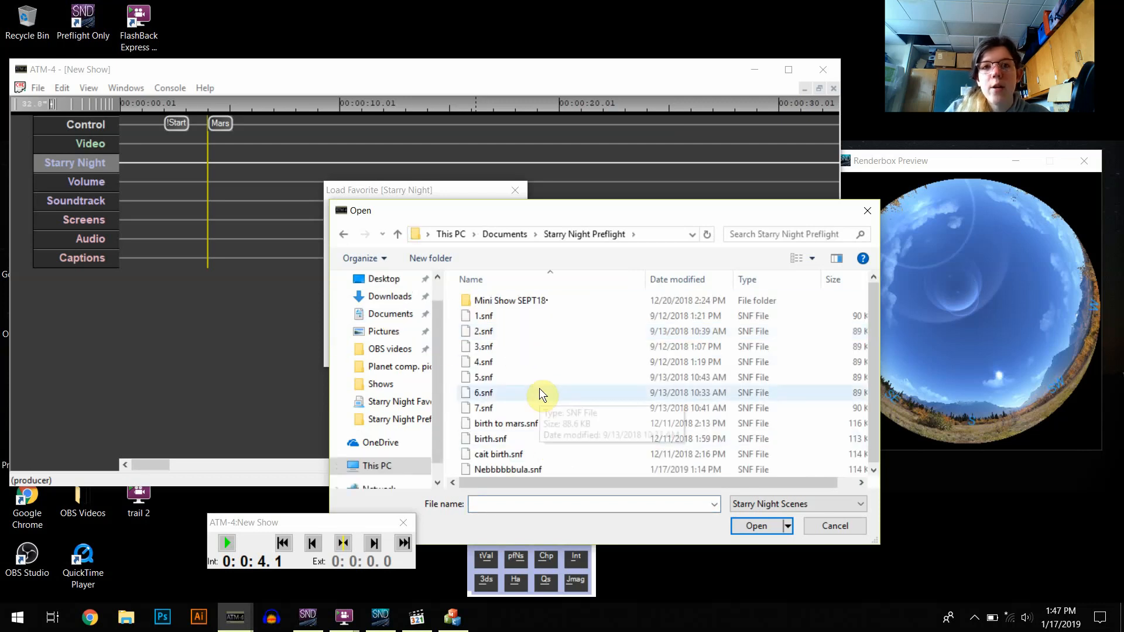
pyautogui.click(532, 423)
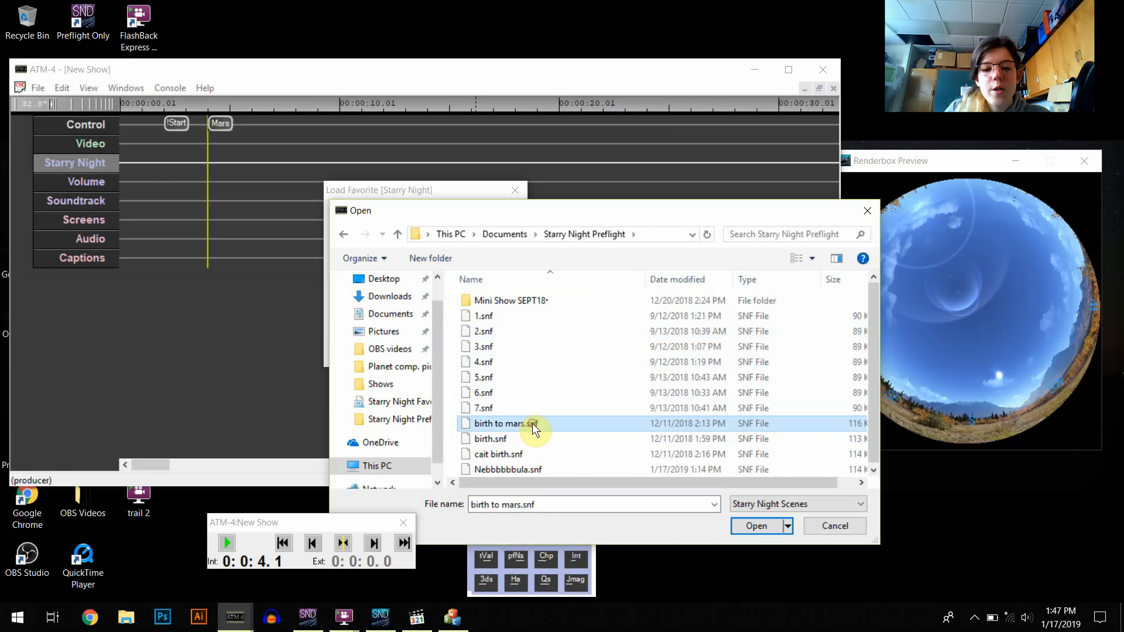
pyautogui.click(750, 526)
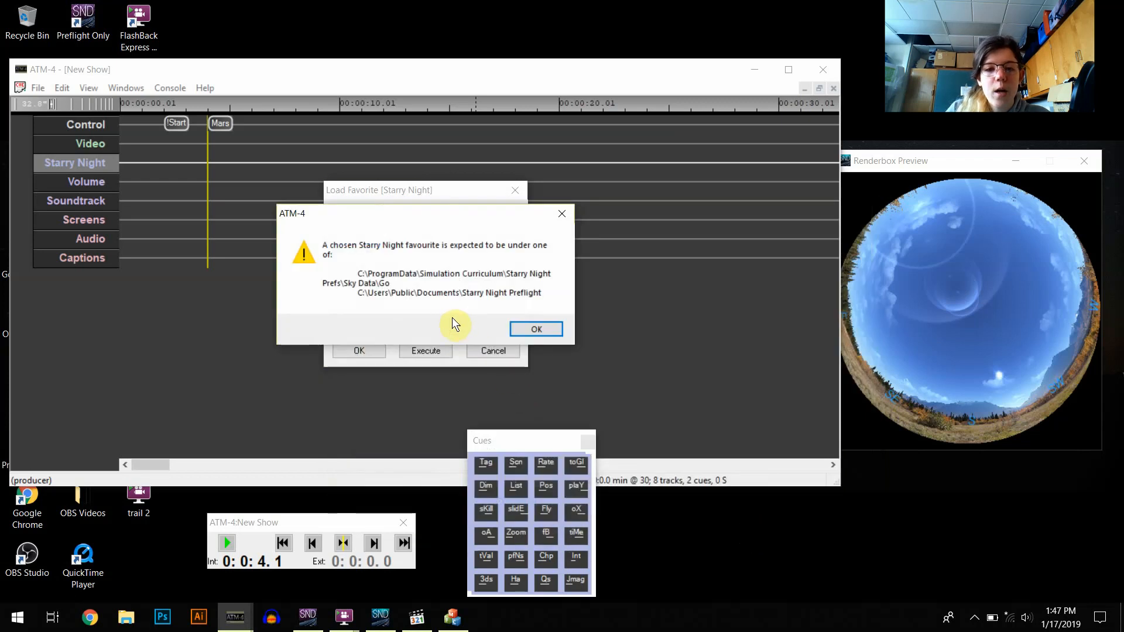
pyautogui.click(525, 329)
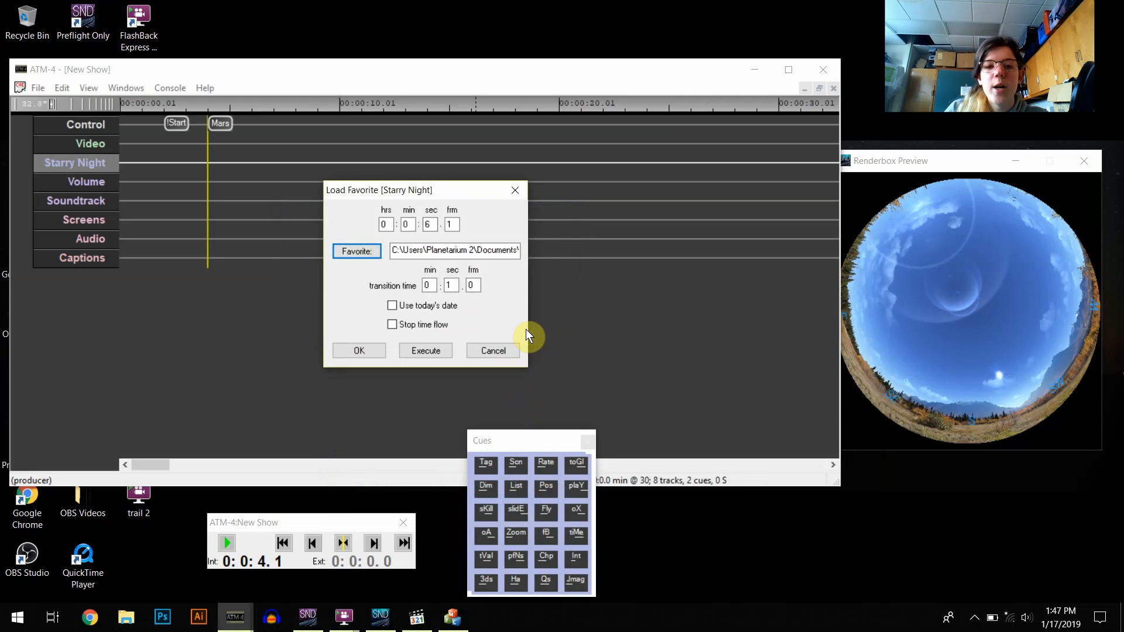
pyautogui.click(403, 351)
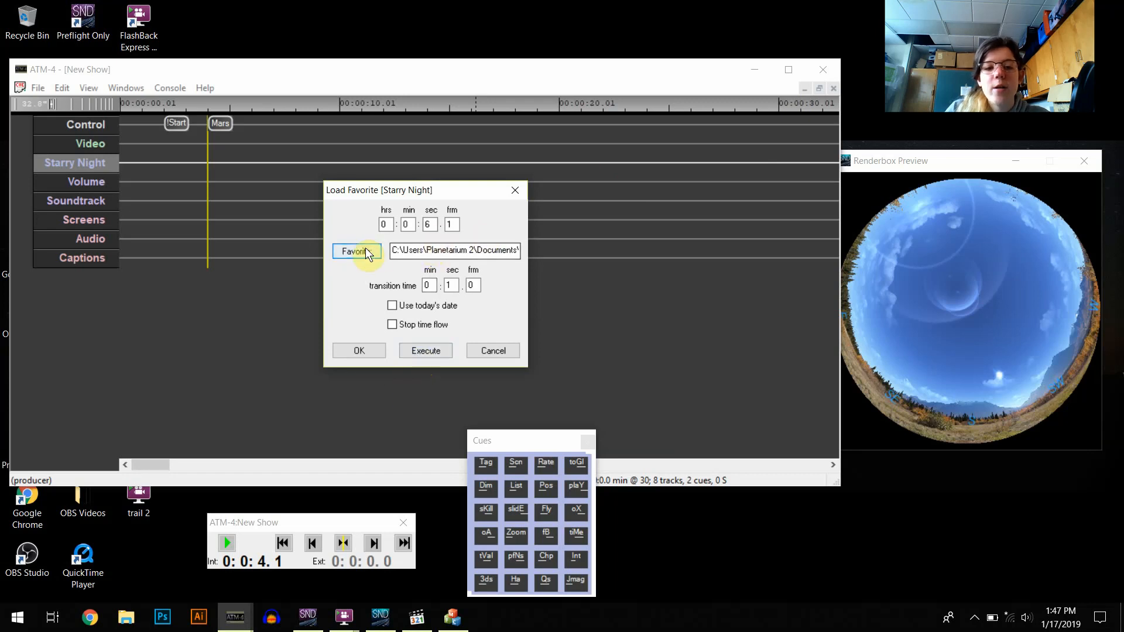
pyautogui.click(370, 350)
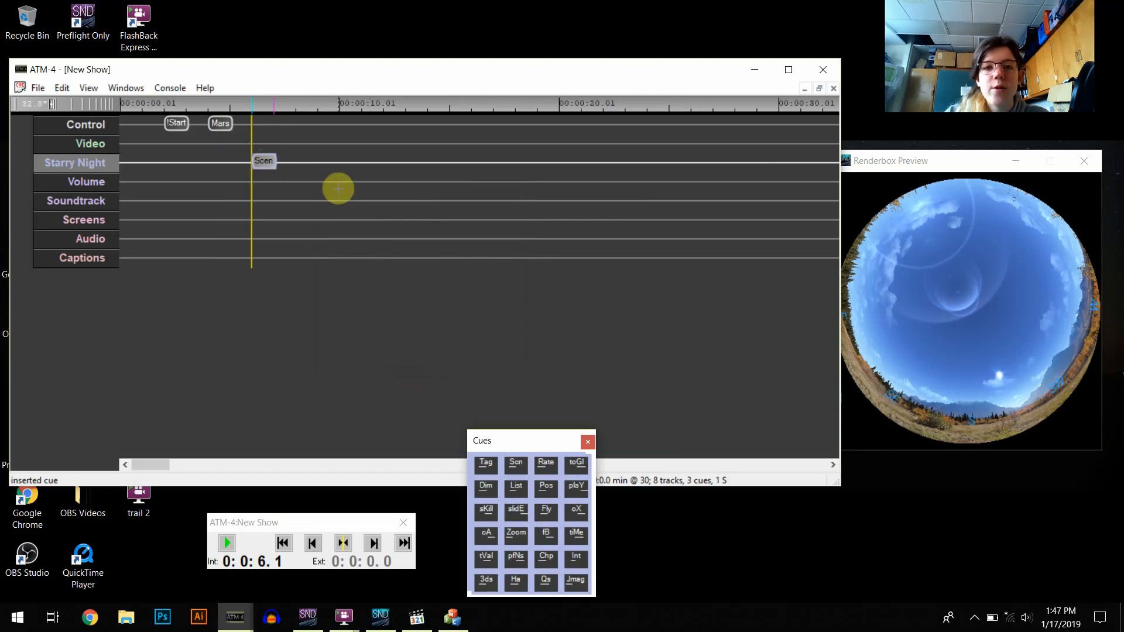
# Step: Add a new StarryNight track named "Venus" to the show, assigned to the Starry Night device
pyautogui.doubleClick(99, 167)
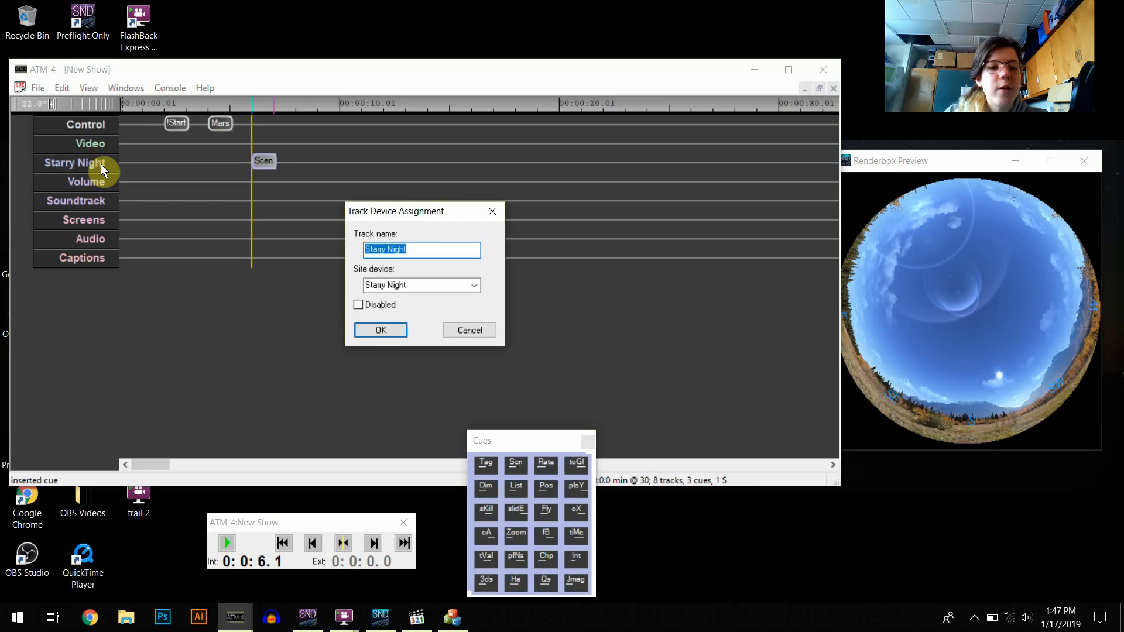
pyautogui.click(464, 332)
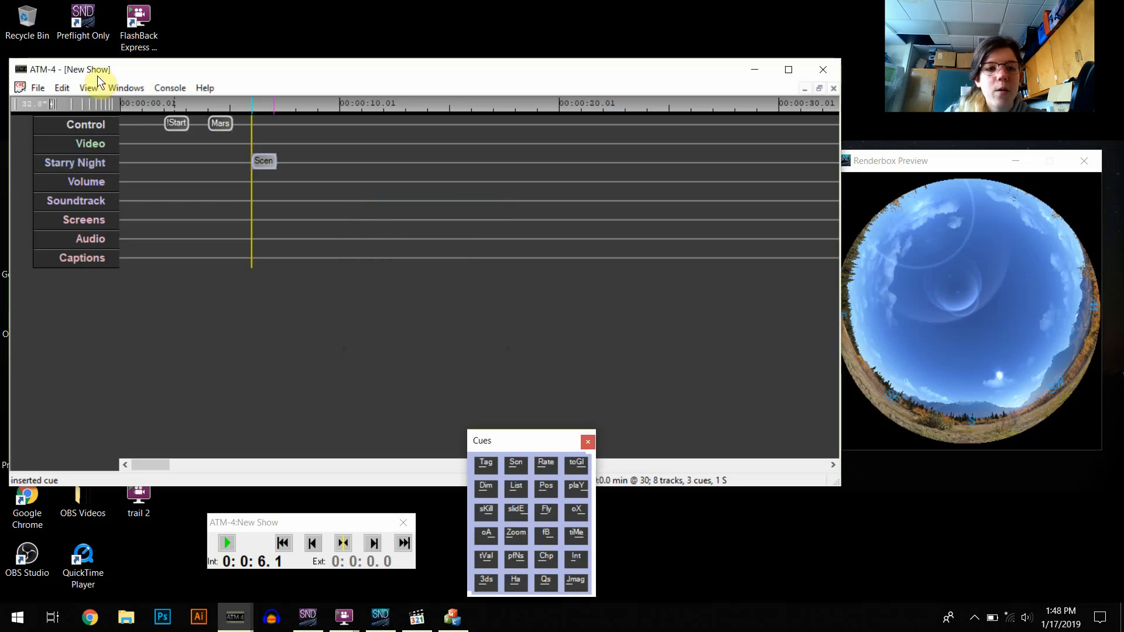
pyautogui.click(39, 87)
pyautogui.moveTo(86, 218)
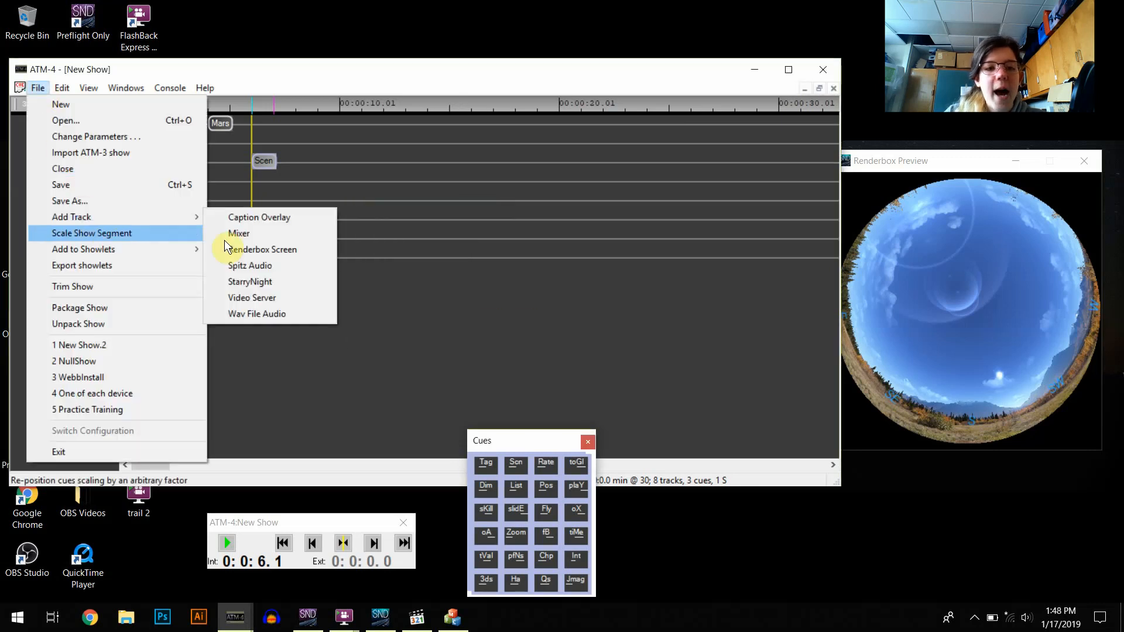
pyautogui.click(267, 282)
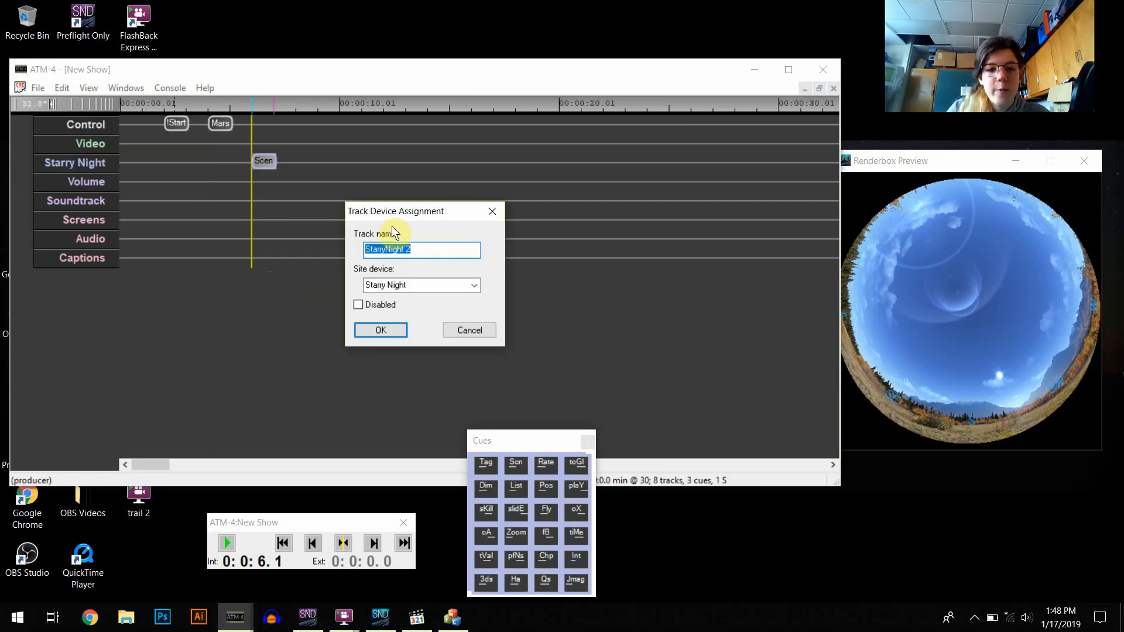
pyautogui.write('Venus')
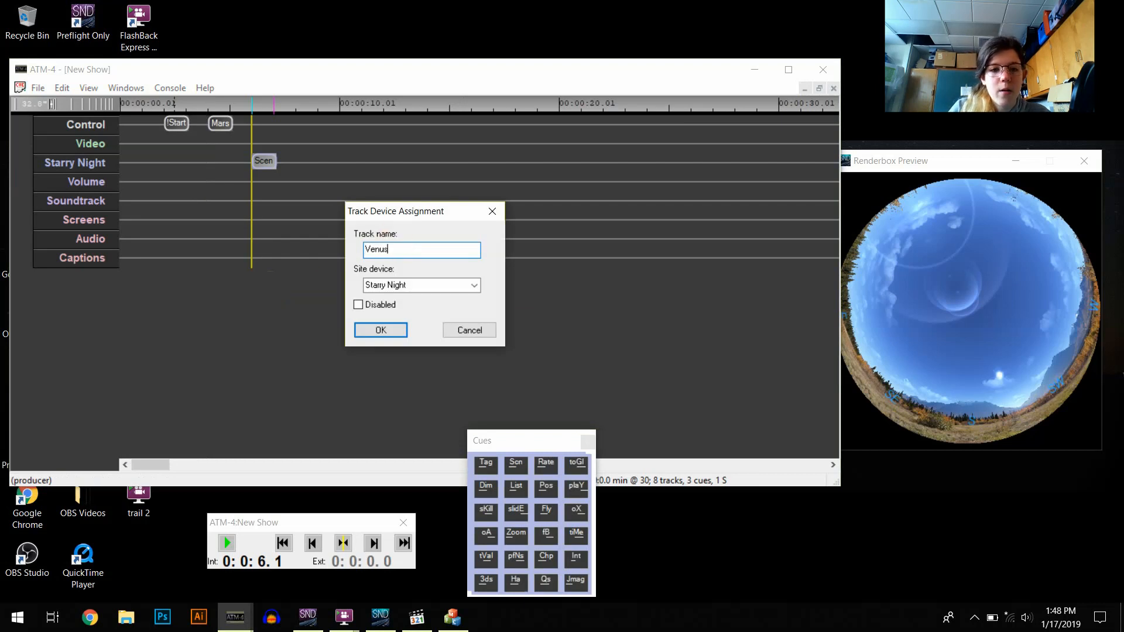
pyautogui.click(378, 329)
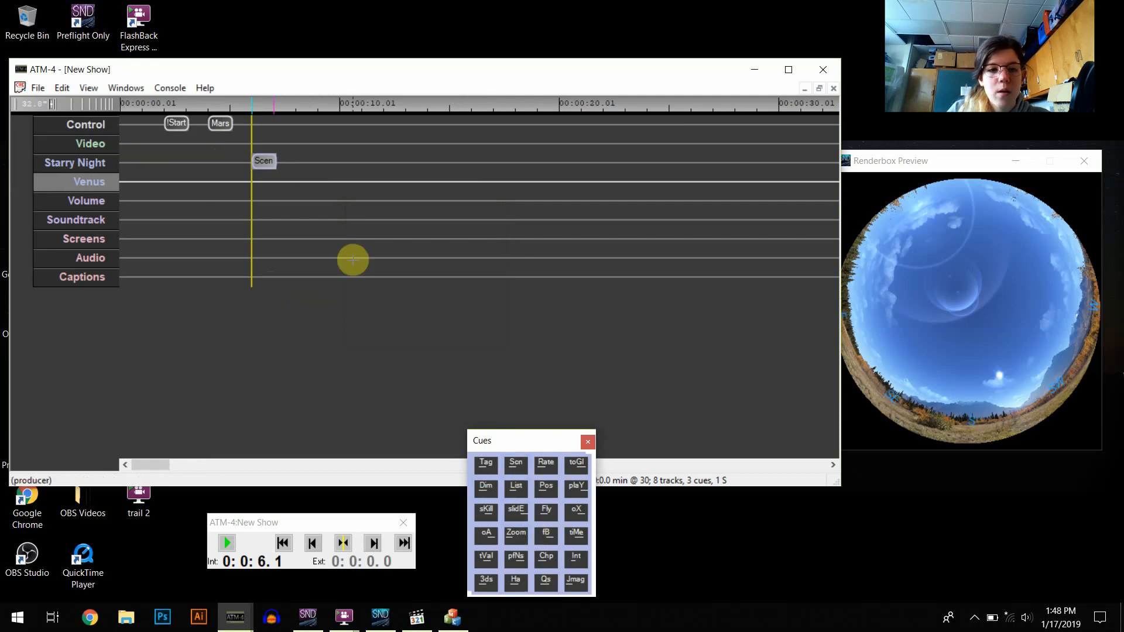
# Step: Insert a Load Favorite scene cue on the Venus track using 1.snf with a transition time of 8 seconds
pyautogui.click(512, 463)
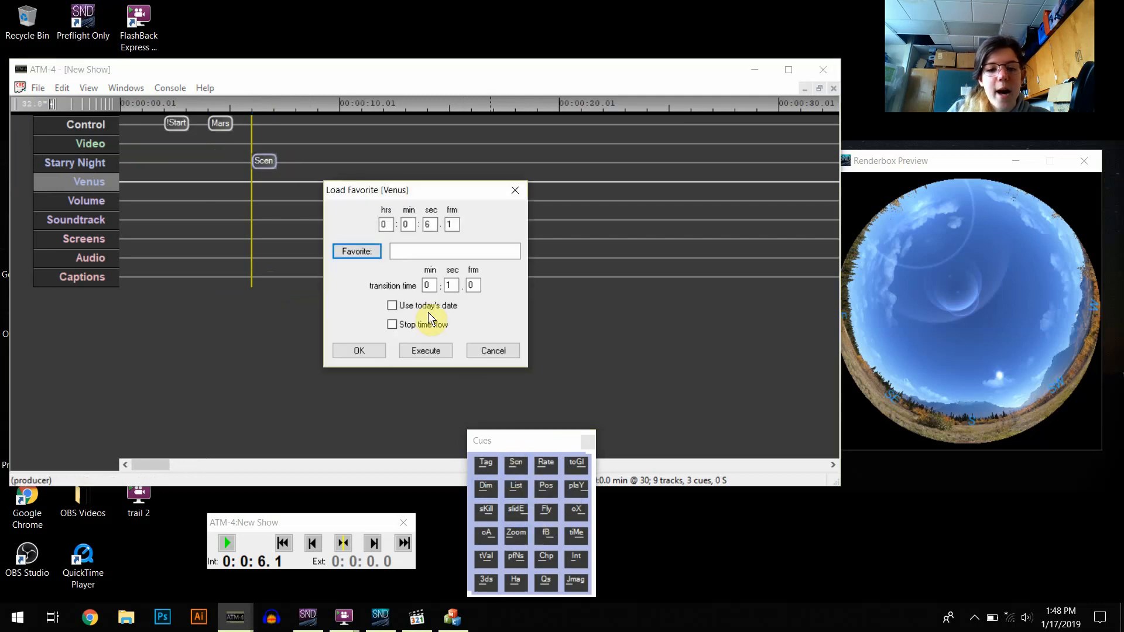
pyautogui.click(337, 253)
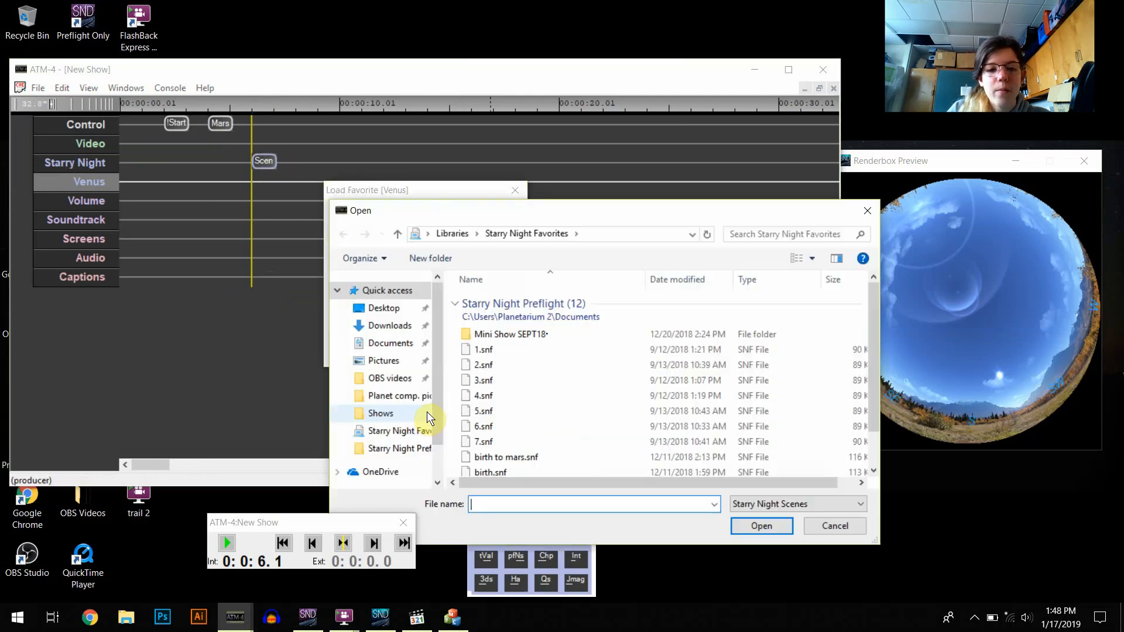
pyautogui.click(499, 353)
pyautogui.click(760, 528)
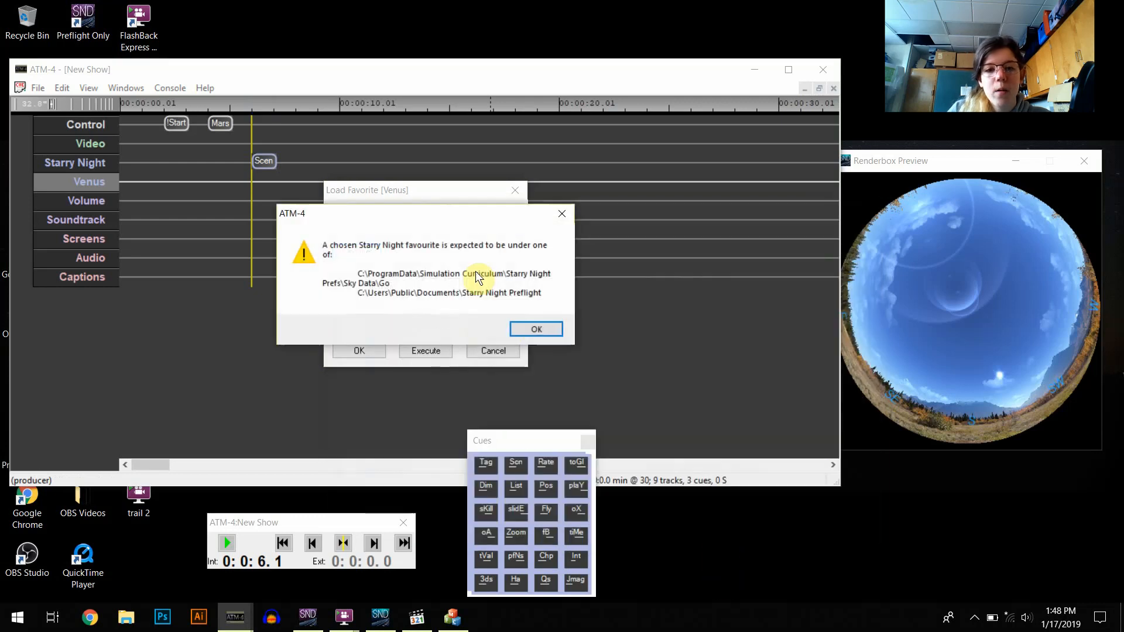
pyautogui.click(536, 329)
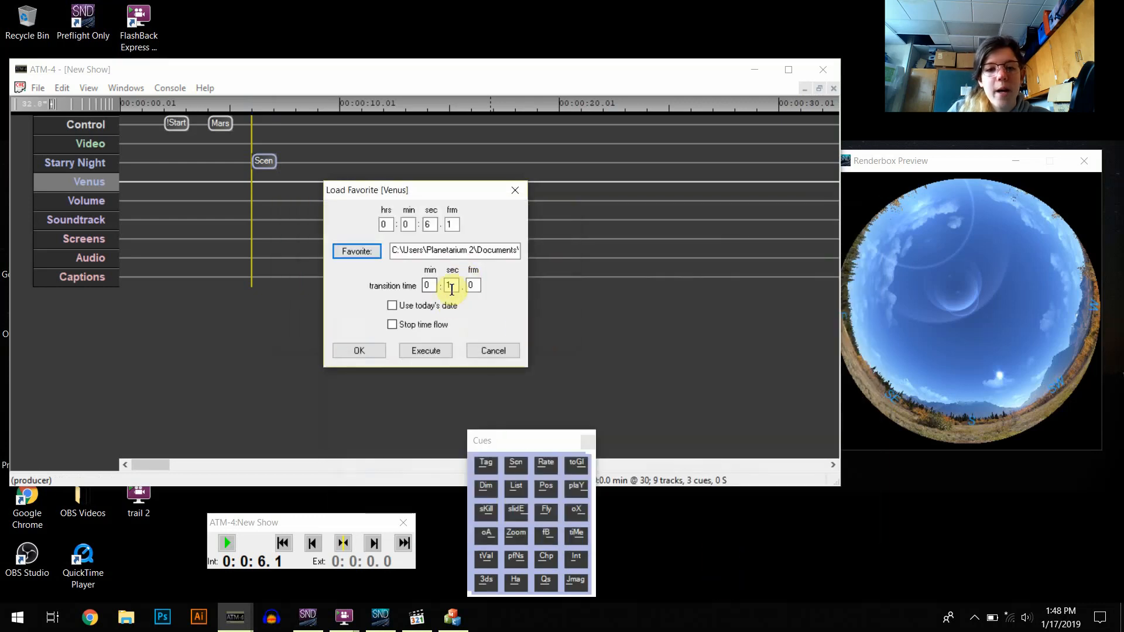
pyautogui.doubleClick(451, 286)
pyautogui.write('8')
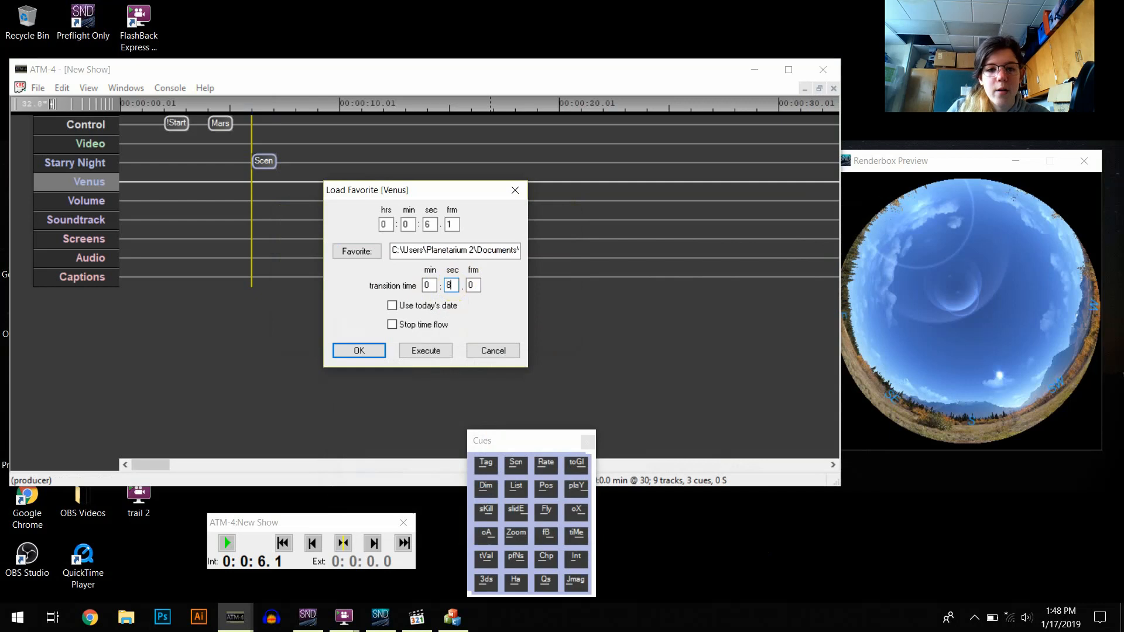
pyautogui.click(368, 352)
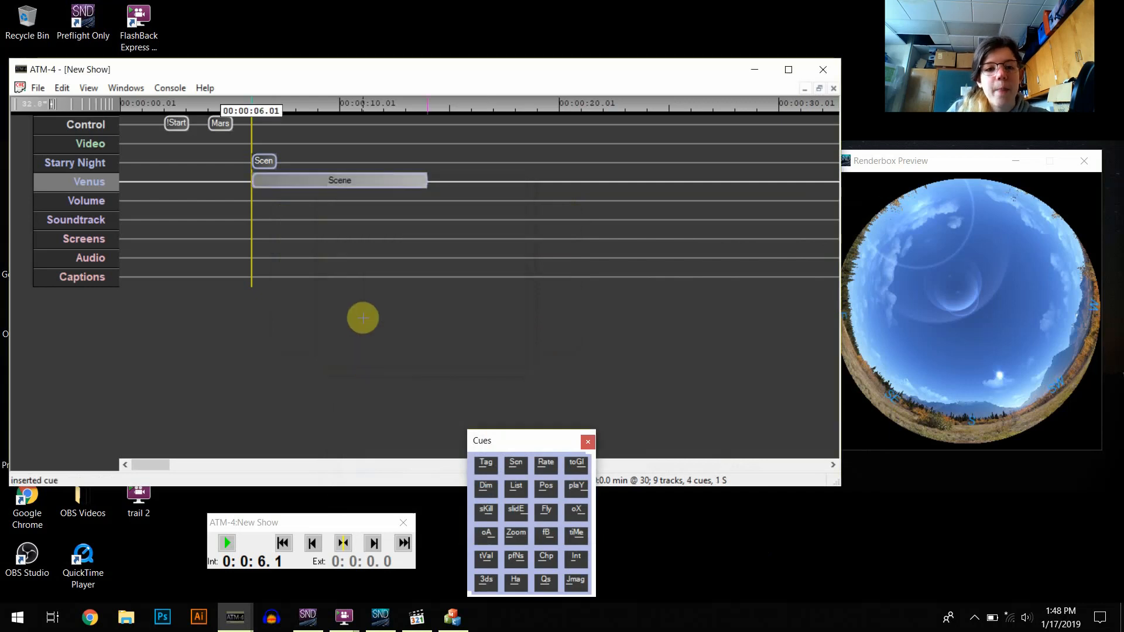
# Step: Edit the Venus scene cue to a transition time of 1 second and a cue time of 8 seconds
pyautogui.doubleClick(353, 183)
pyautogui.click(449, 285)
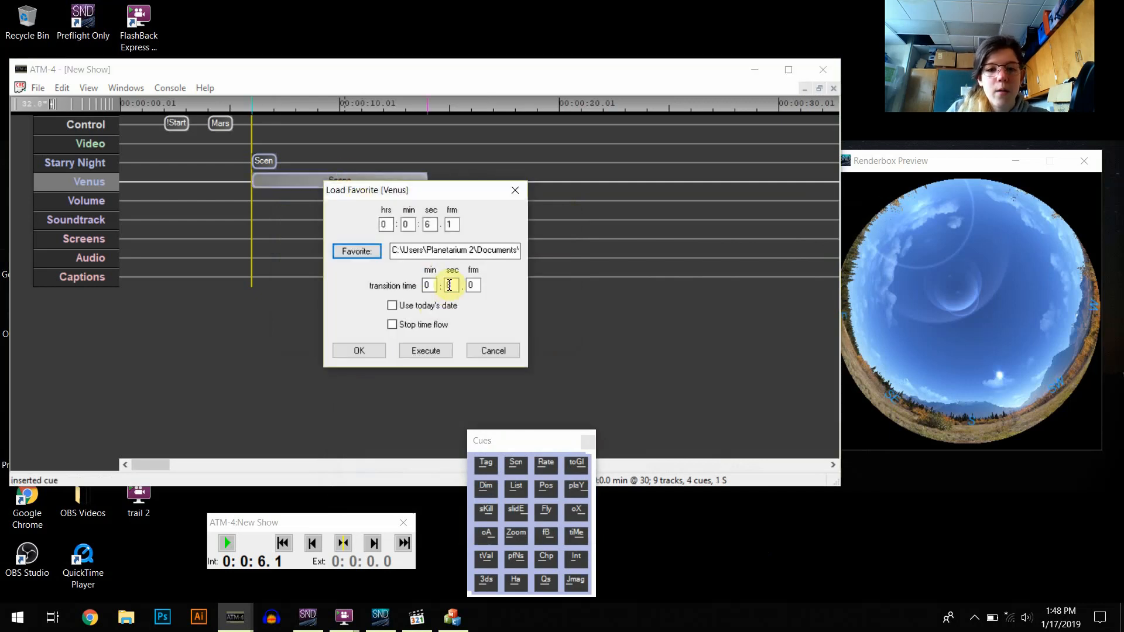
pyautogui.press('BackSpace')
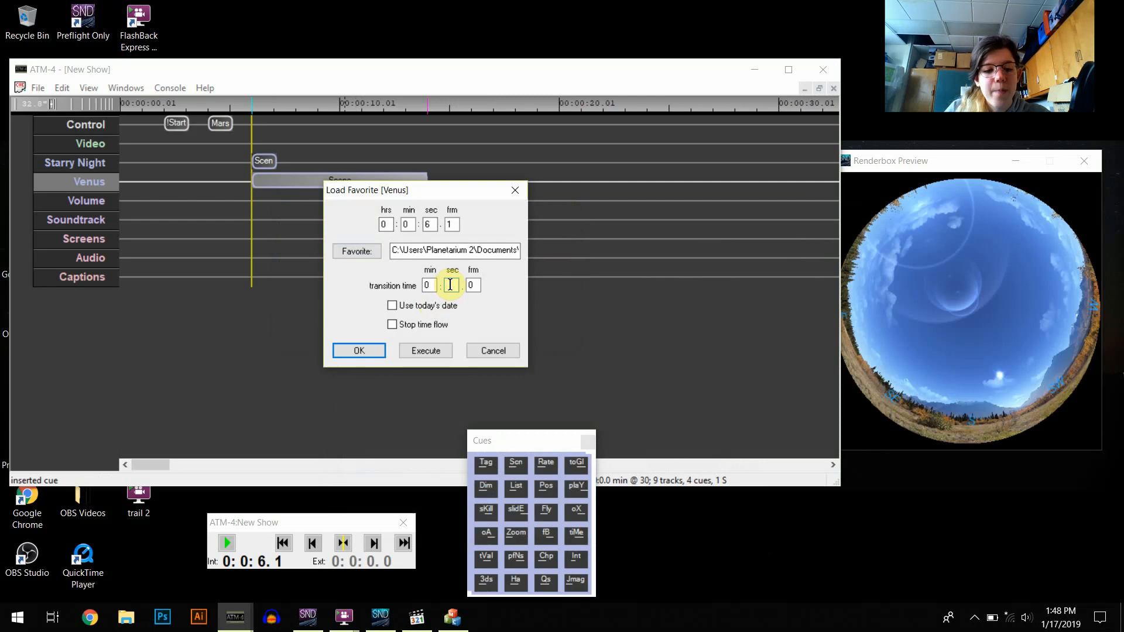
pyautogui.write('1')
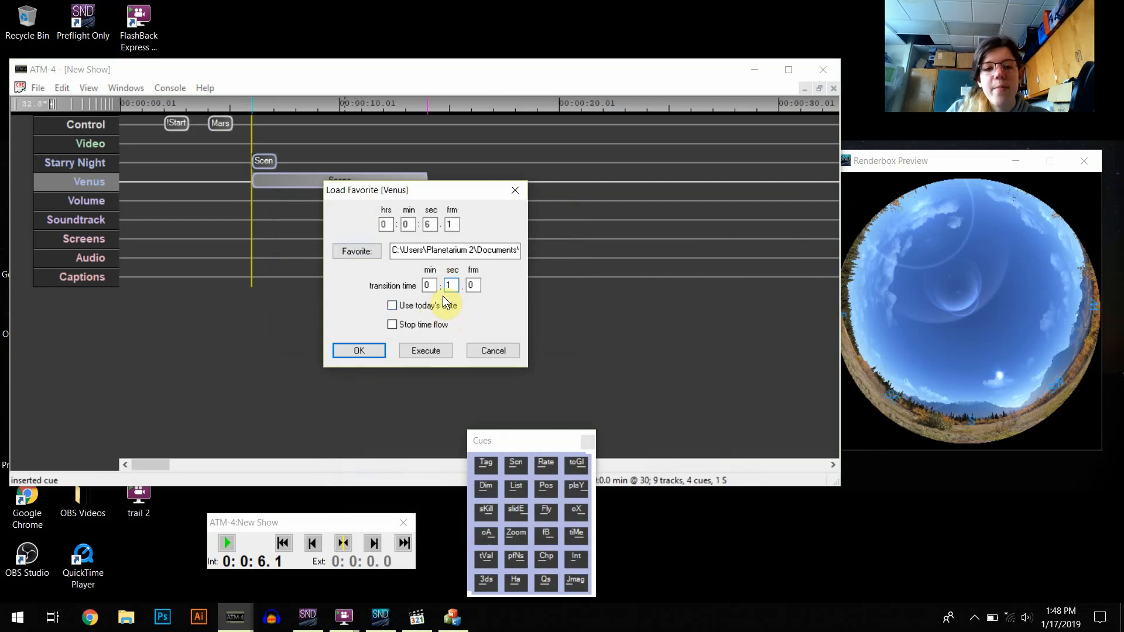
pyautogui.click(434, 224)
pyautogui.press('BackSpace')
pyautogui.write('8')
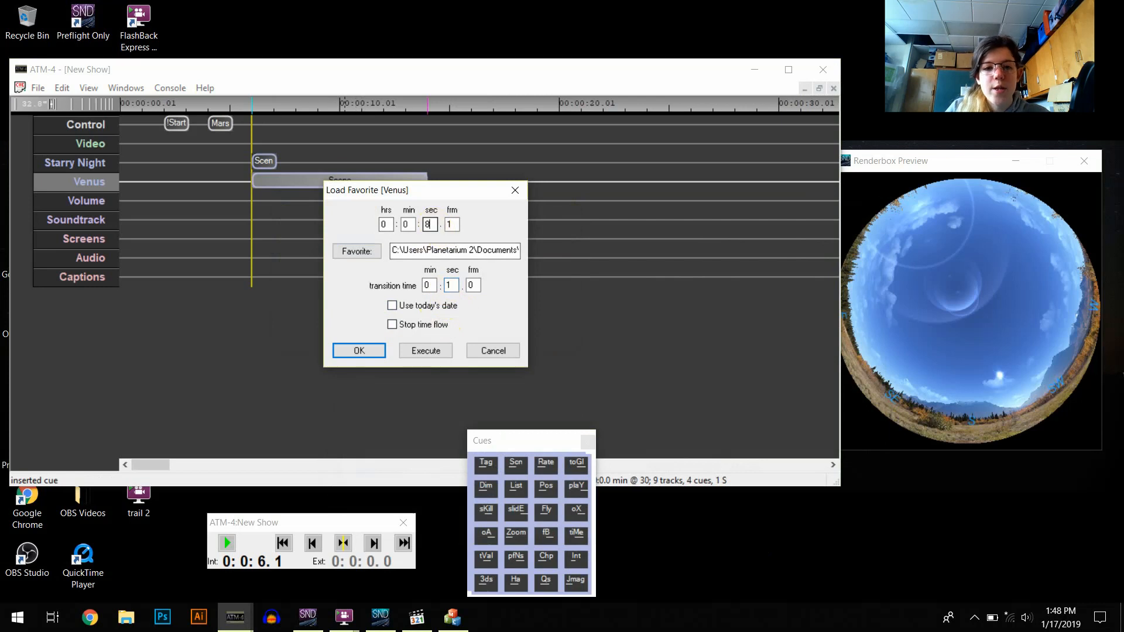
pyautogui.click(359, 350)
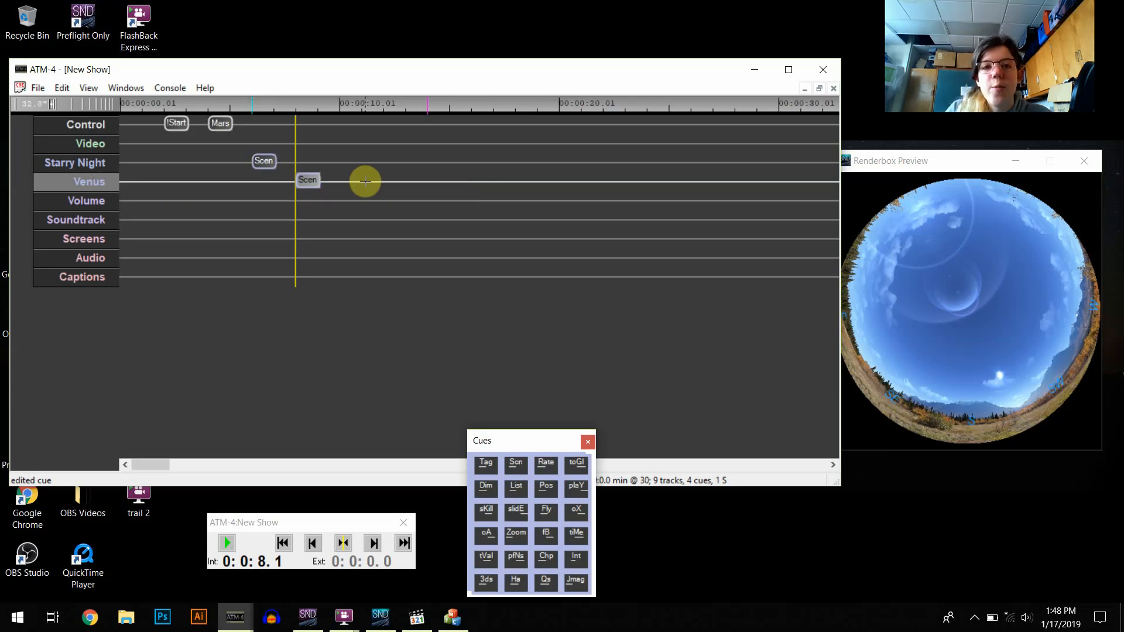
# Step: Start a Slide cue on the Venus track at 10 seconds and choose the Mars picture from Planet comp. pics
pyautogui.click(517, 509)
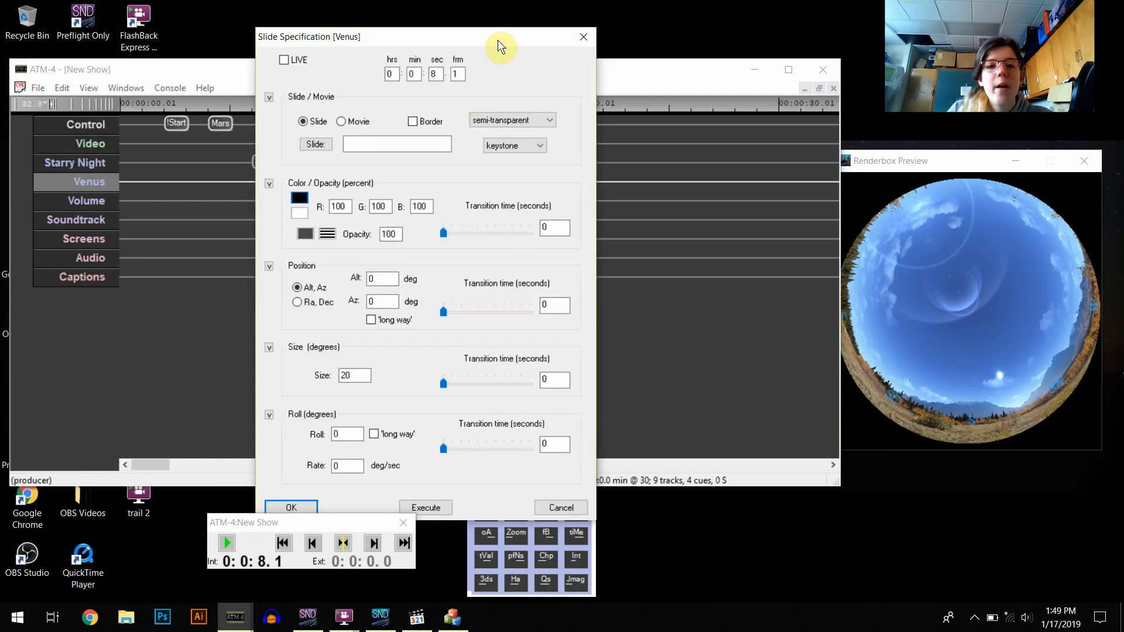
pyautogui.moveTo(496, 37); pyautogui.dragTo(523, 30)
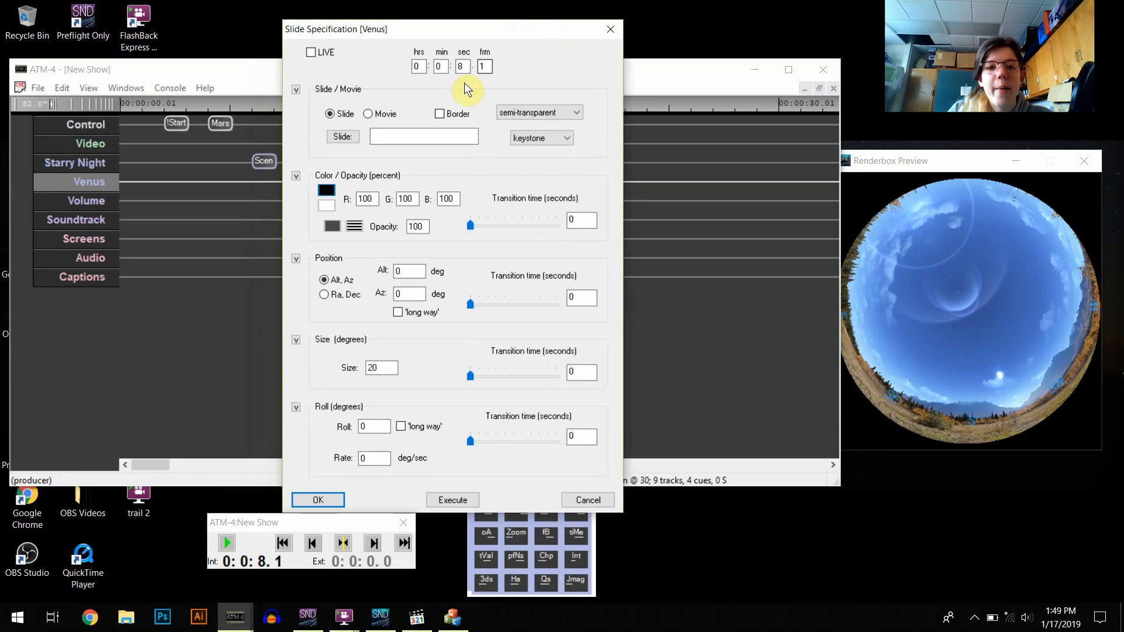
pyautogui.doubleClick(461, 66)
pyautogui.write('10')
pyautogui.press('Tab')
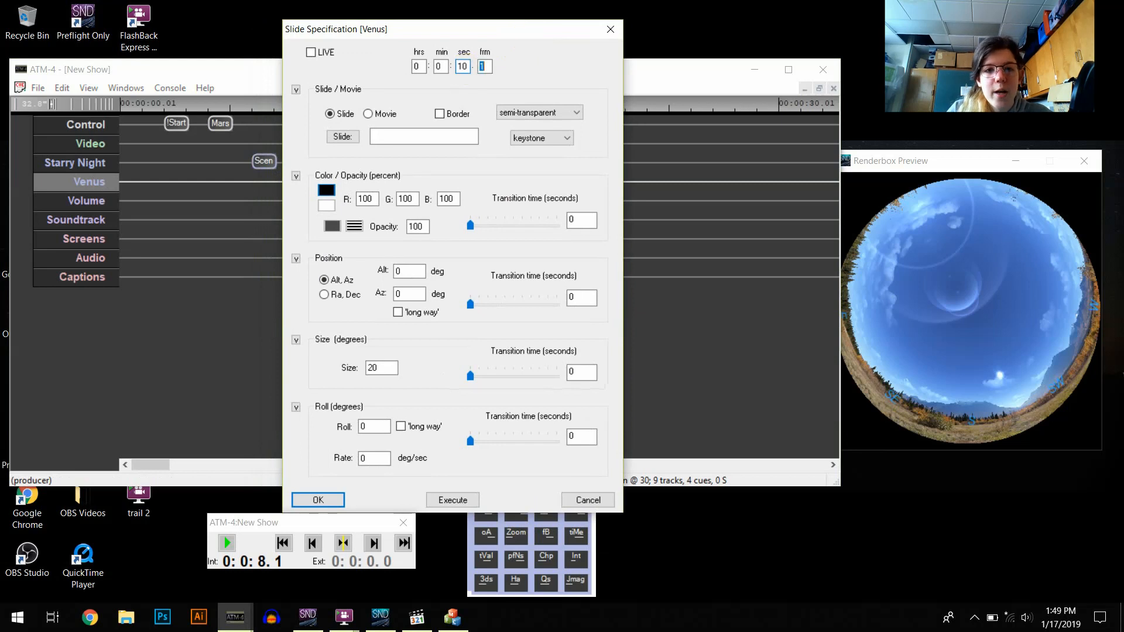
pyautogui.click(347, 138)
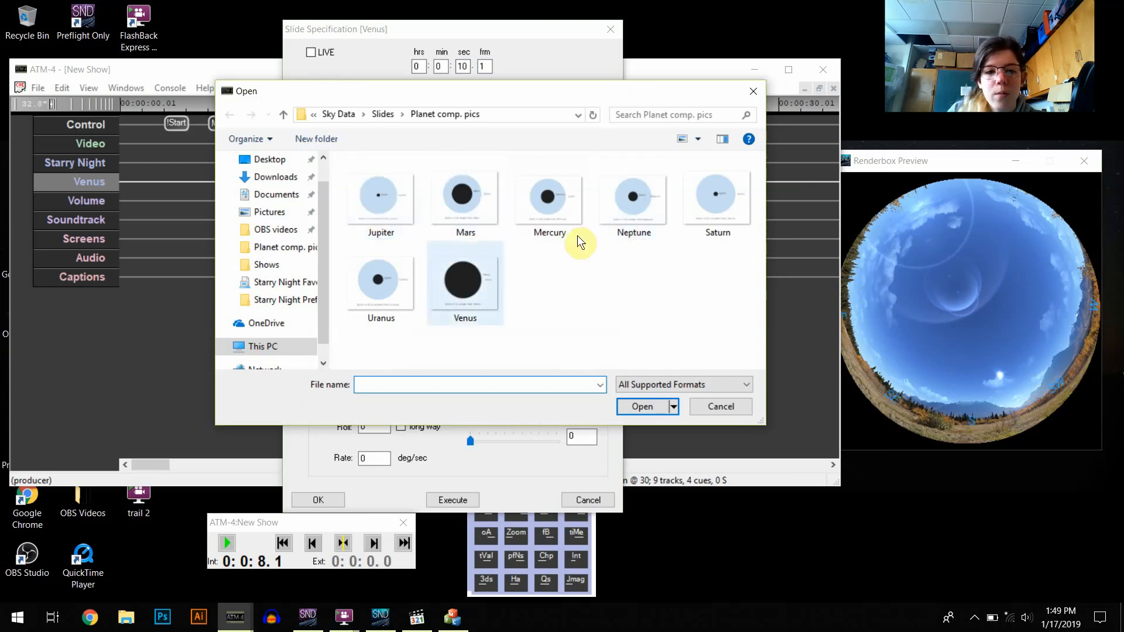
pyautogui.doubleClick(465, 212)
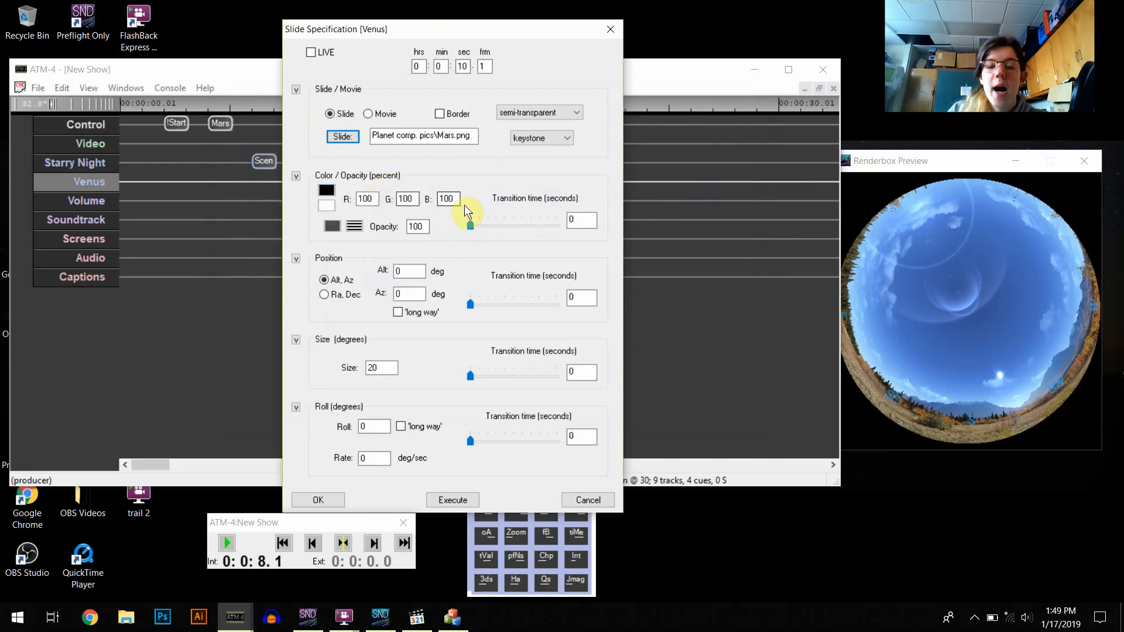
# Step: Set the Color/Opacity transition time of the Mars slide to 2 seconds
pyautogui.click(427, 228)
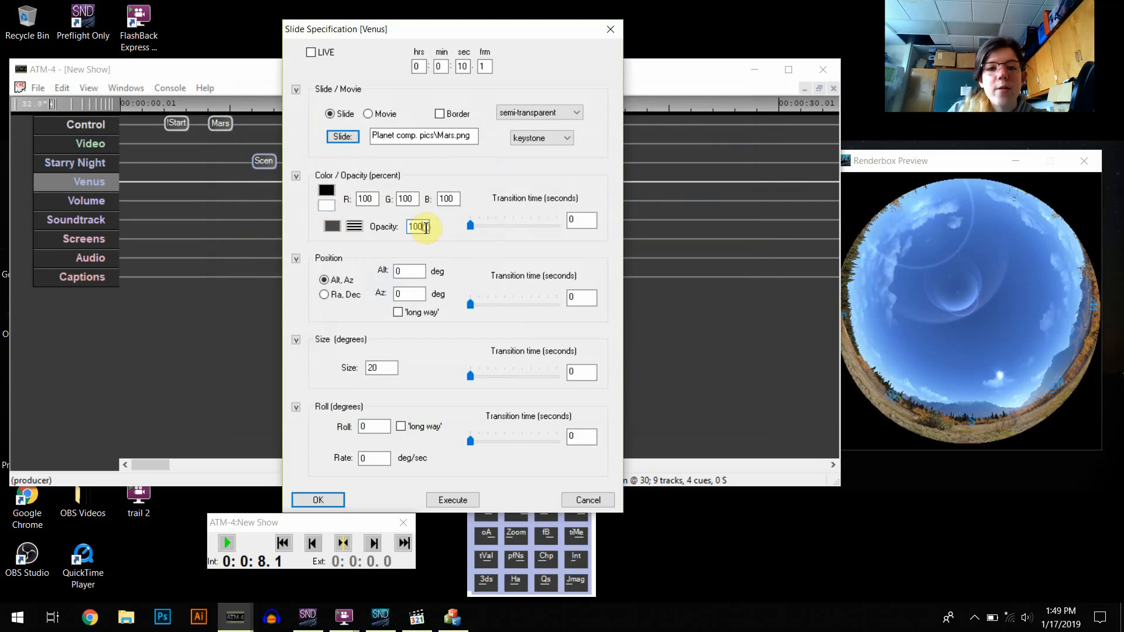
pyautogui.click(573, 220)
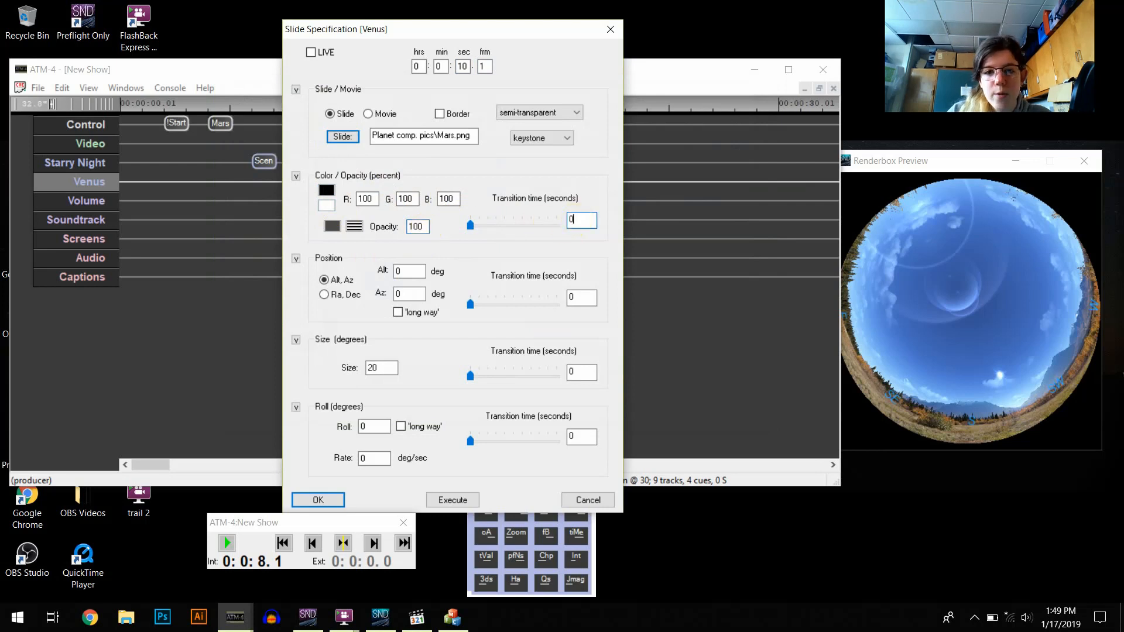
pyautogui.write('2')
pyautogui.press('Left')
pyautogui.press('BackSpace')
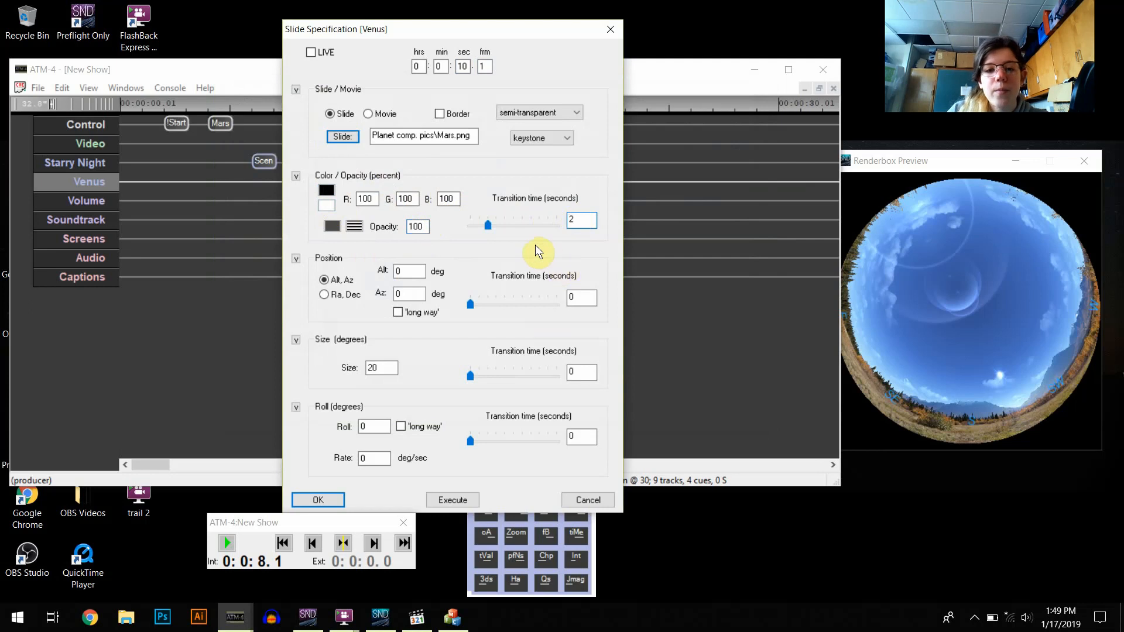
# Step: Position the Mars slide live in Ra, Dec mode at Ra -4.9 hrs and Dec -11 deg, set its size to 30, and insert the cue
pyautogui.click(323, 295)
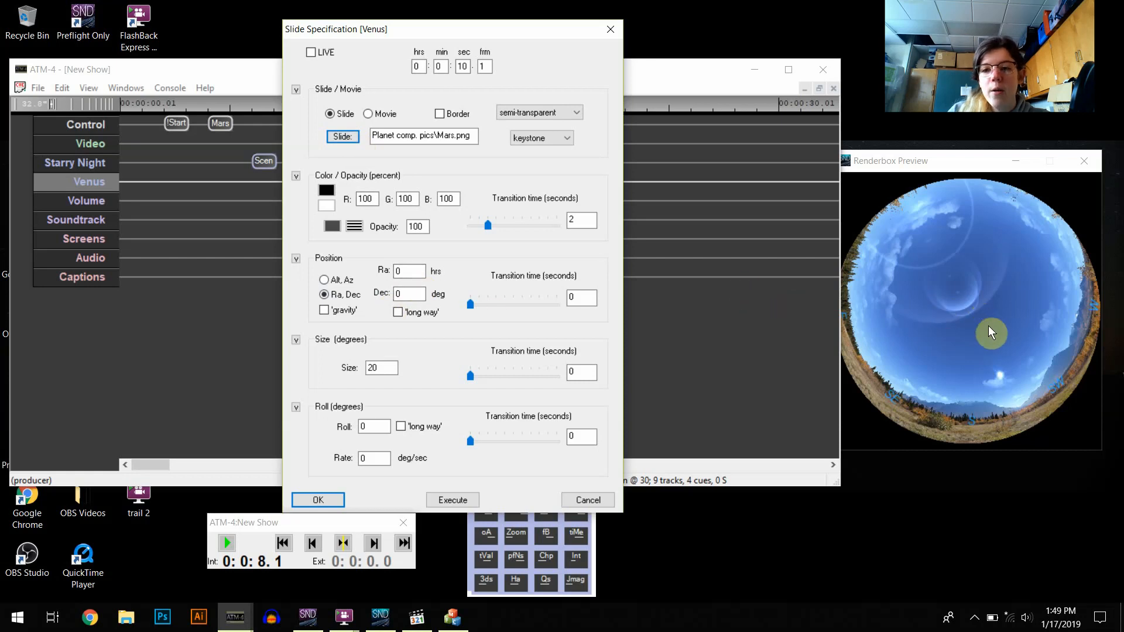
pyautogui.click(328, 50)
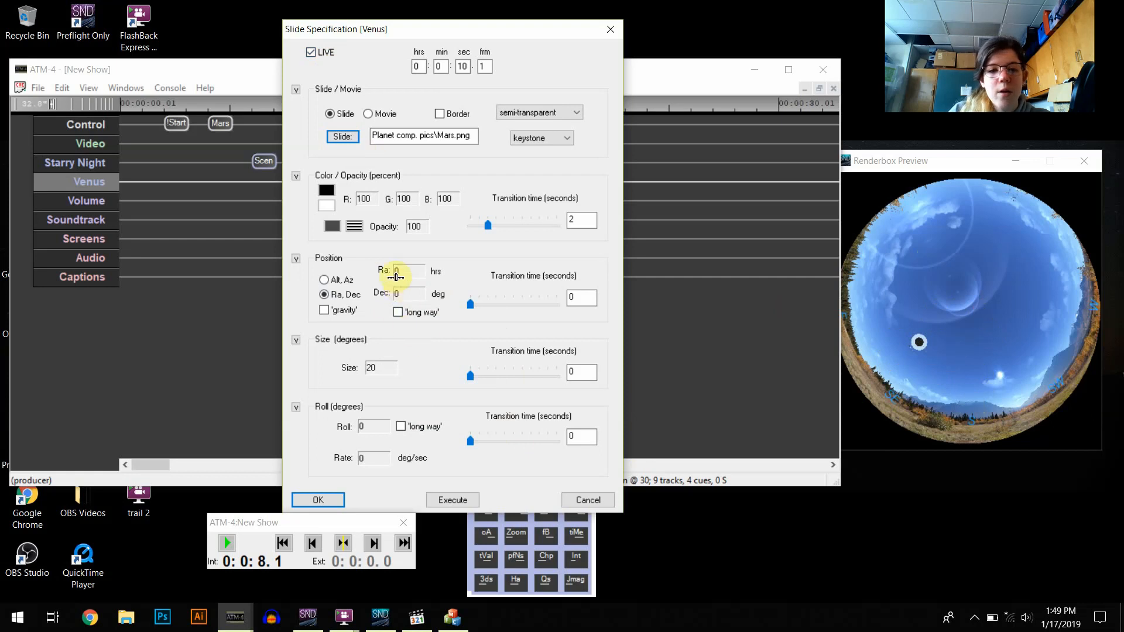
pyautogui.moveTo(389, 271)
pyautogui.mouseDown()
pyautogui.moveTo(402, 275)
pyautogui.moveTo(357, 279)
pyautogui.moveTo(398, 283)
pyautogui.moveTo(387, 296)
pyautogui.mouseUp()
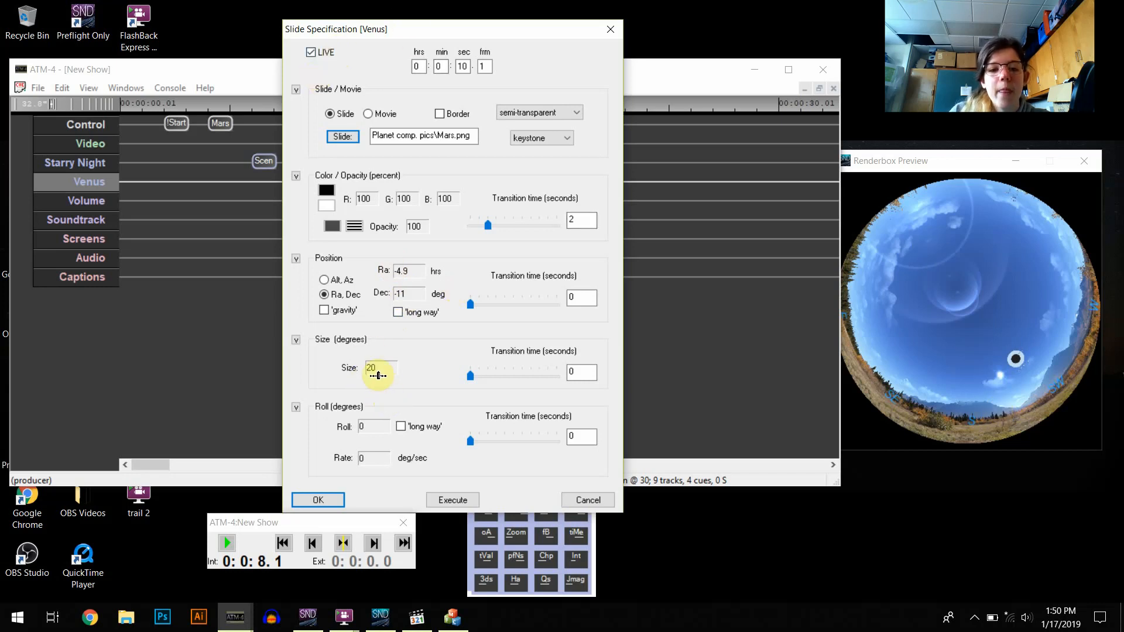
pyautogui.moveTo(374, 371)
pyautogui.mouseDown()
pyautogui.moveTo(401, 374)
pyautogui.moveTo(355, 376)
pyautogui.moveTo(380, 375)
pyautogui.mouseUp()
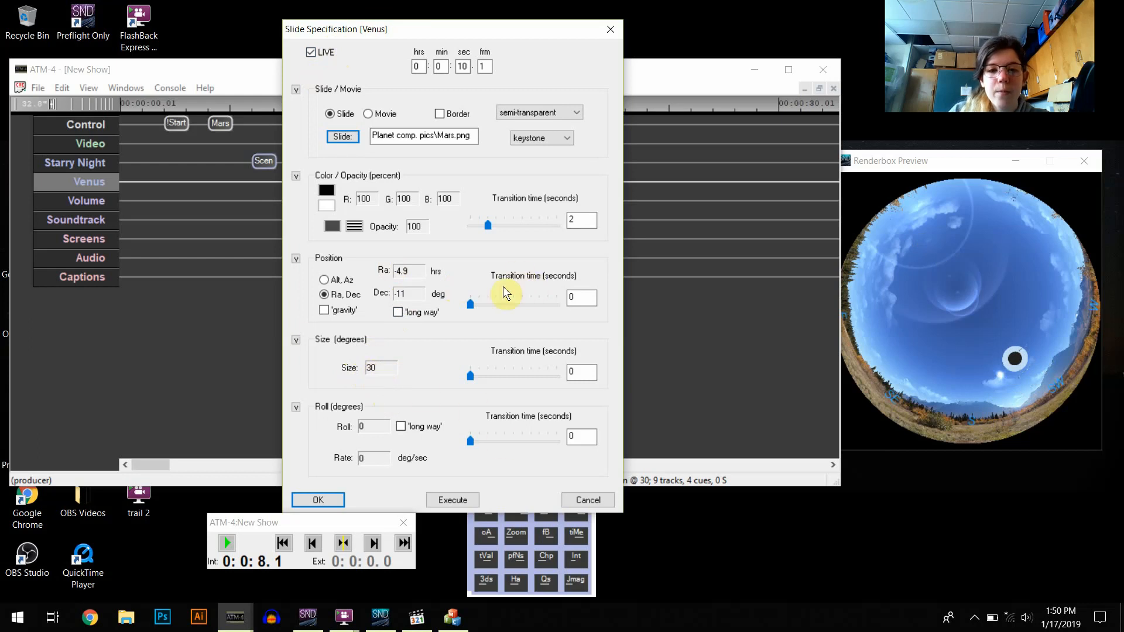
pyautogui.click(429, 497)
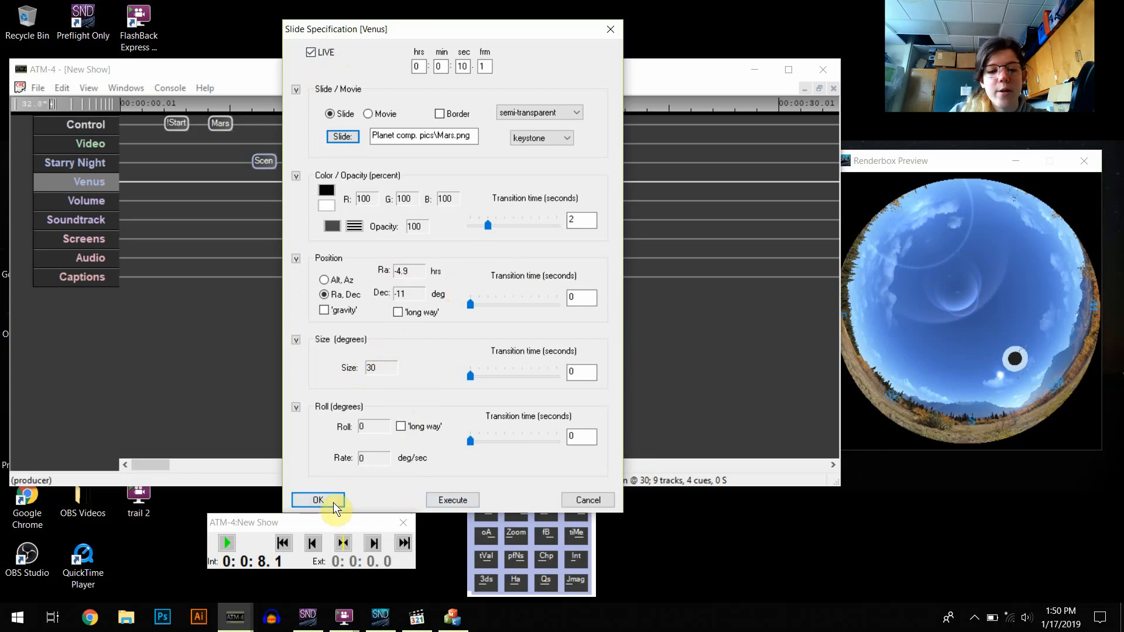
pyautogui.click(317, 500)
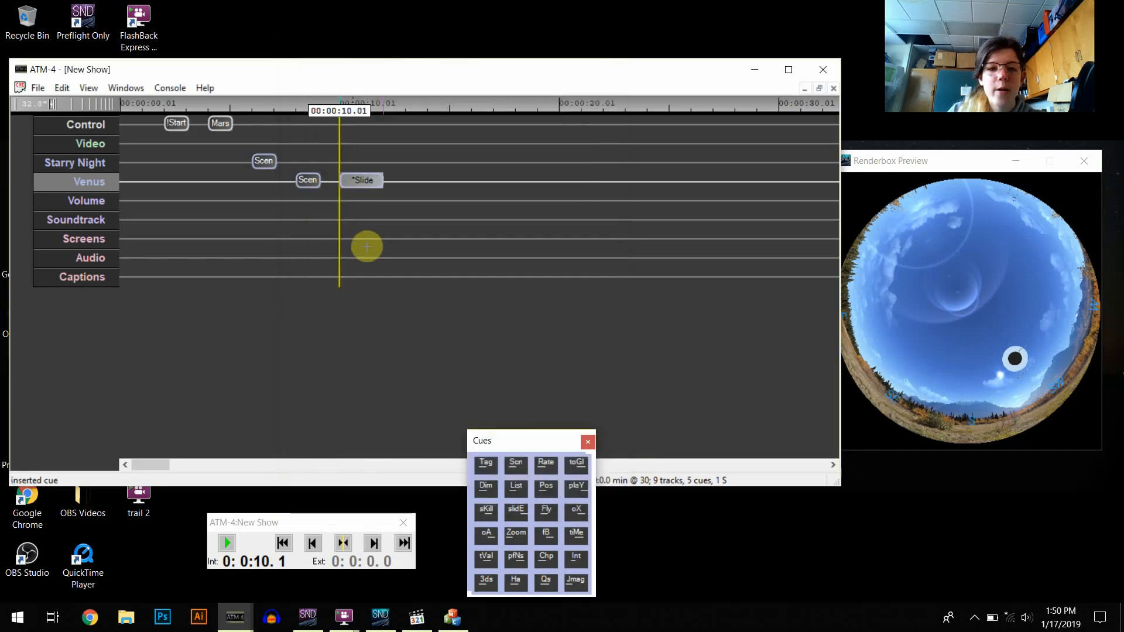
# Step: Insert a Kill Slide cue on the Venus track at 13 seconds for just this track's slide, with a duration of 2 seconds
pyautogui.click(405, 181)
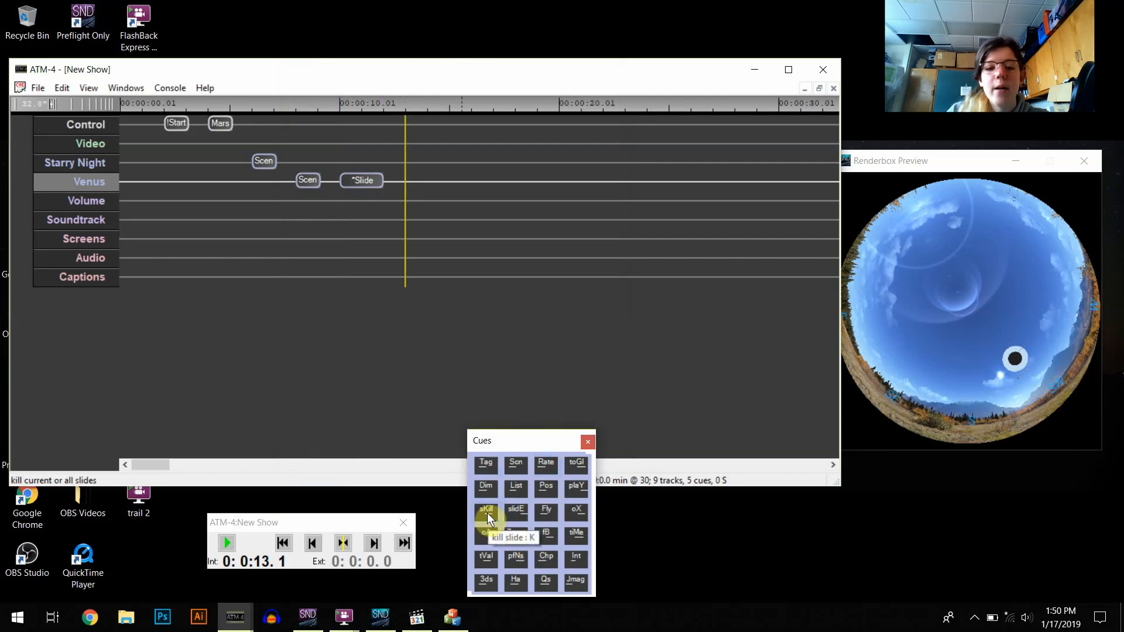
pyautogui.click(487, 512)
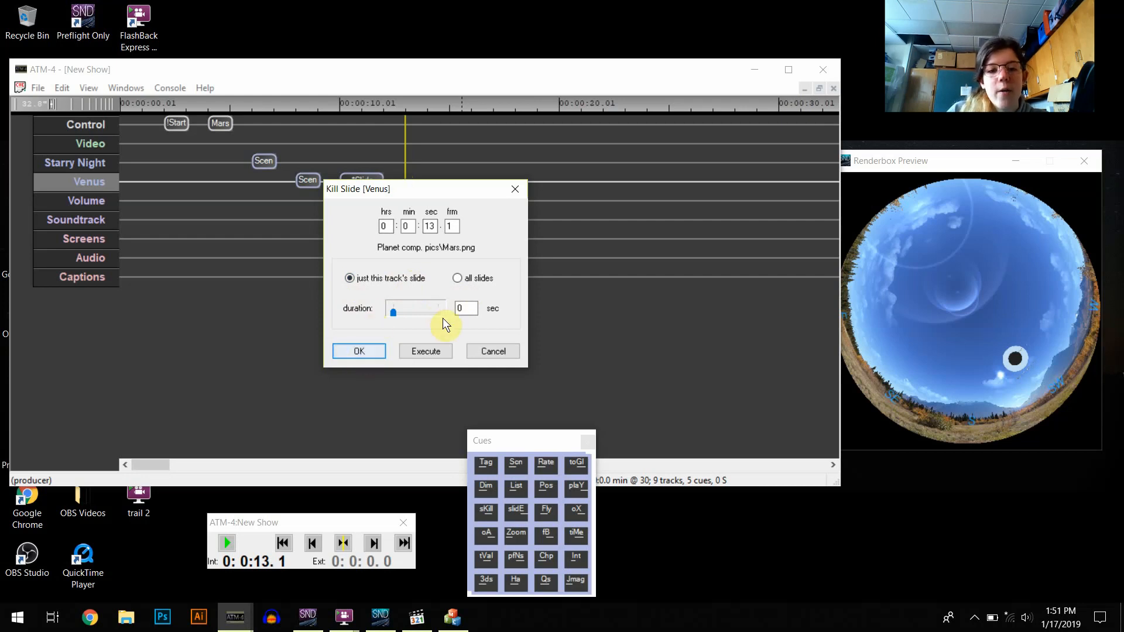
pyautogui.click(465, 311)
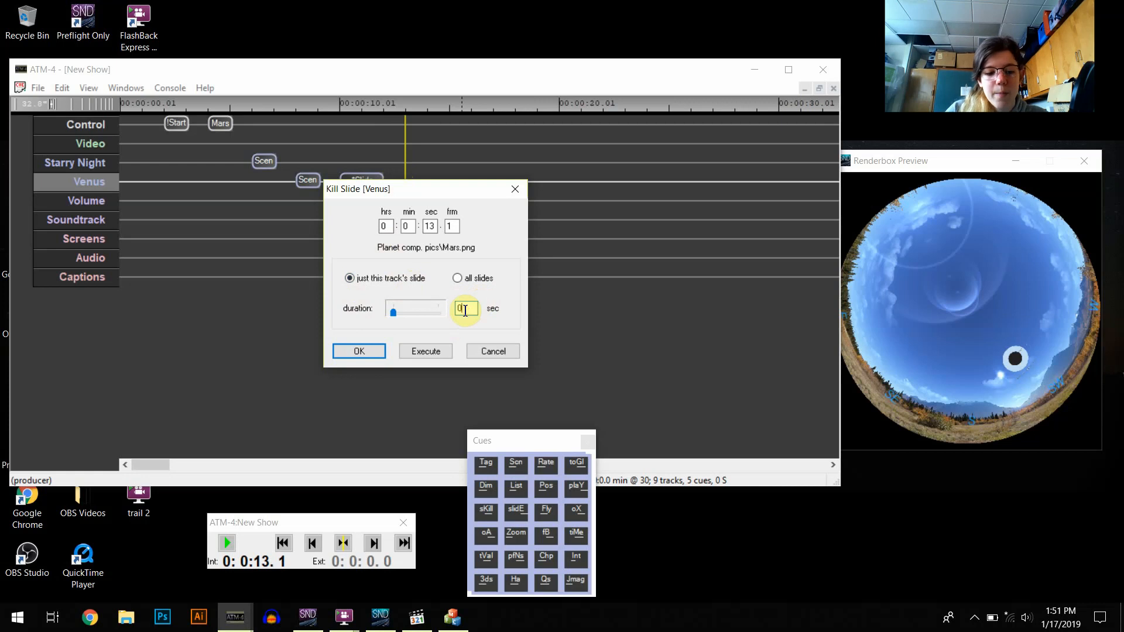
pyautogui.press('BackSpace')
pyautogui.write('2')
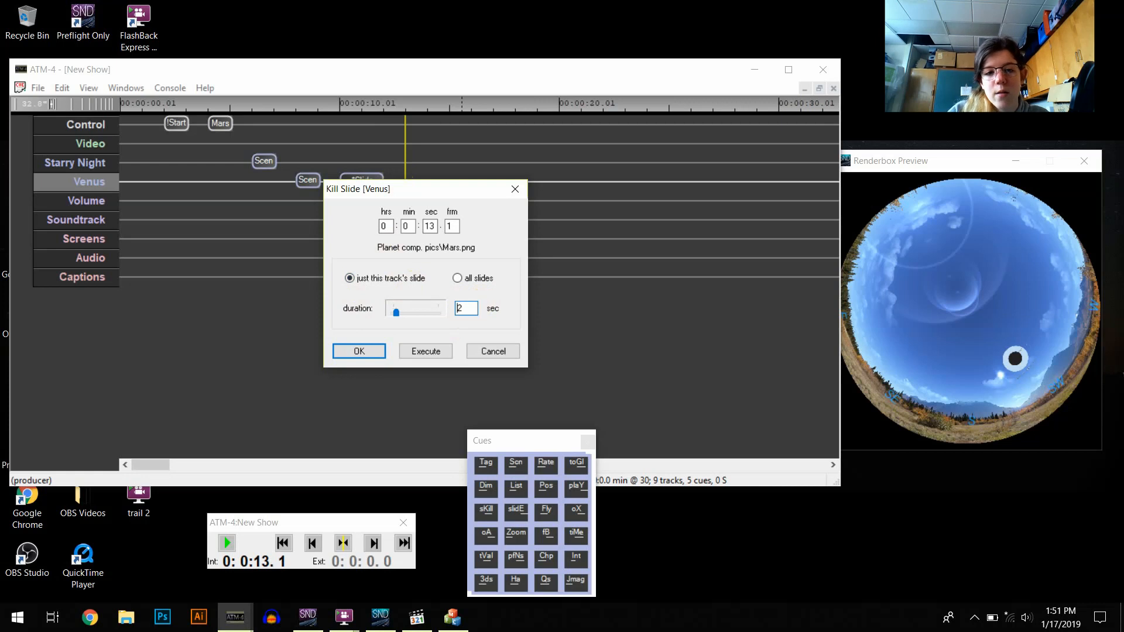
pyautogui.click(359, 351)
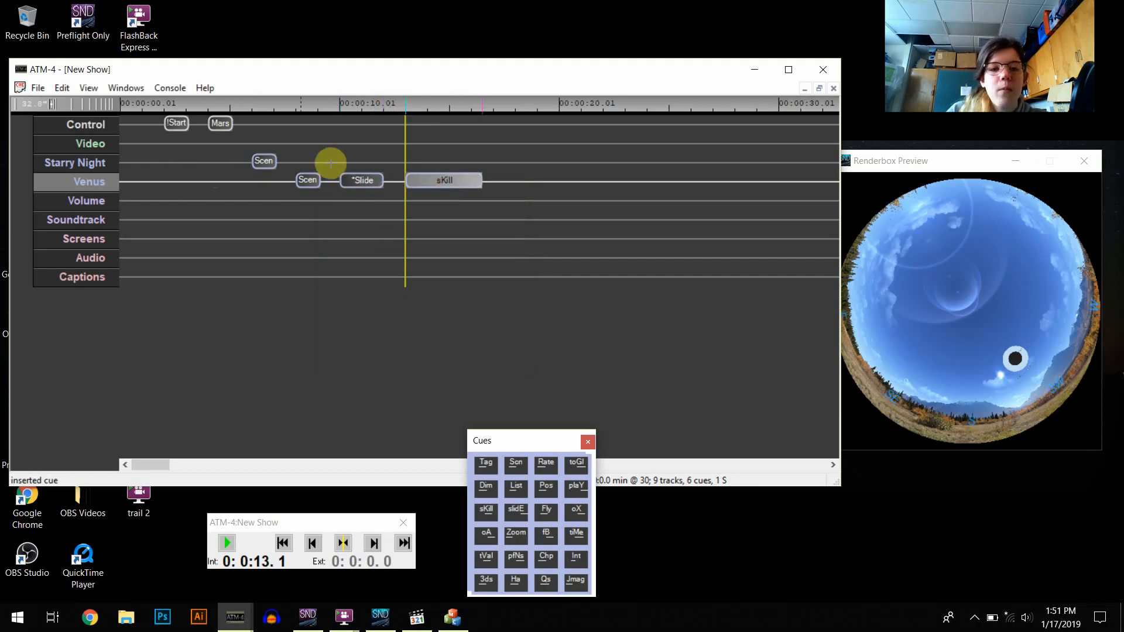
# Step: Return to the start of the show, resync the preview, and play past the start pause into the Kill Slide cue
pyautogui.moveTo(403, 145); pyautogui.dragTo(109, 136)
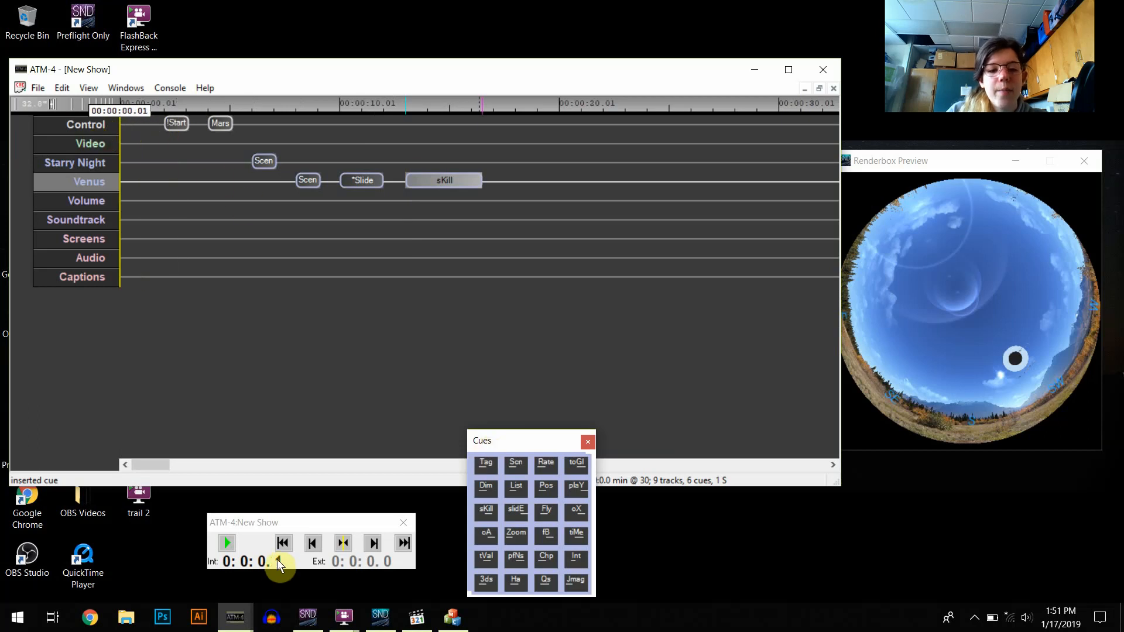
pyautogui.click(287, 522)
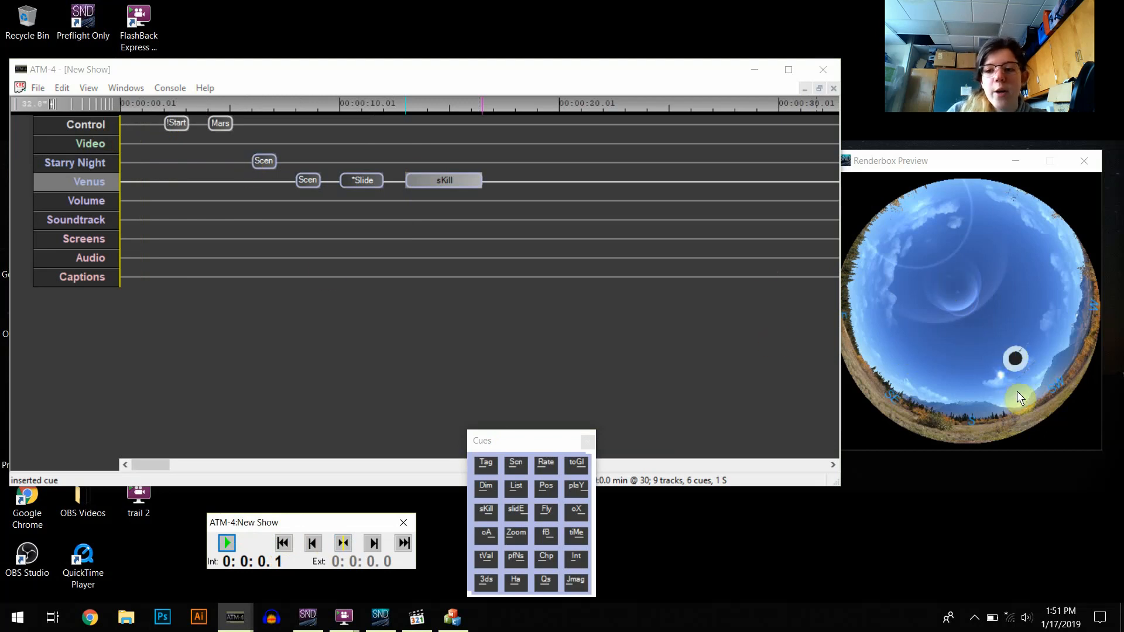
pyautogui.click(344, 542)
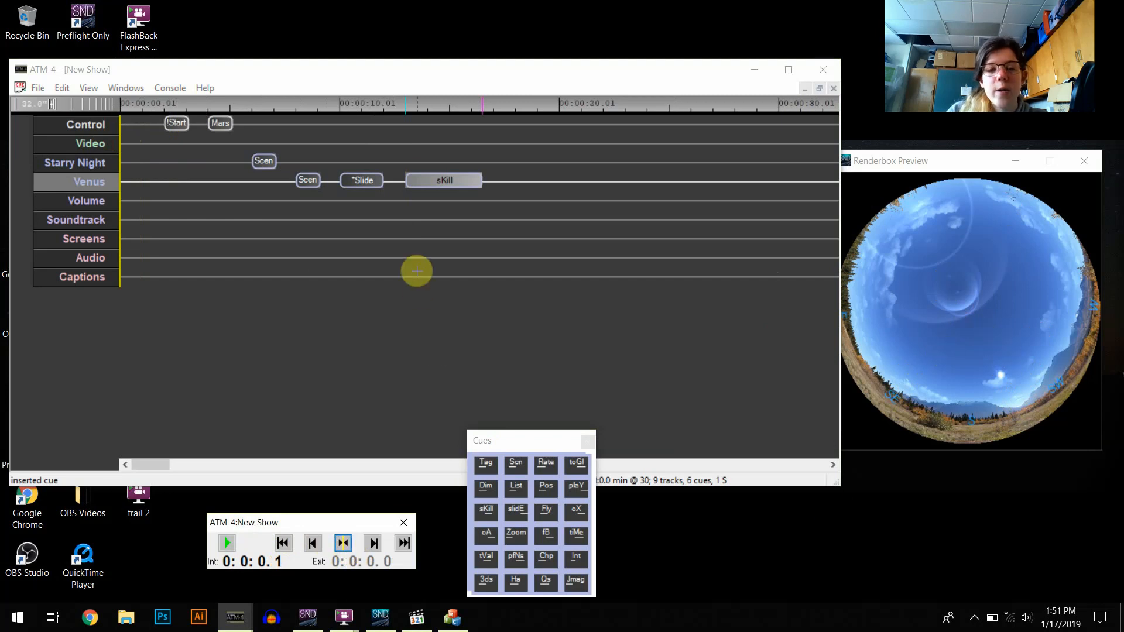
pyautogui.click(227, 541)
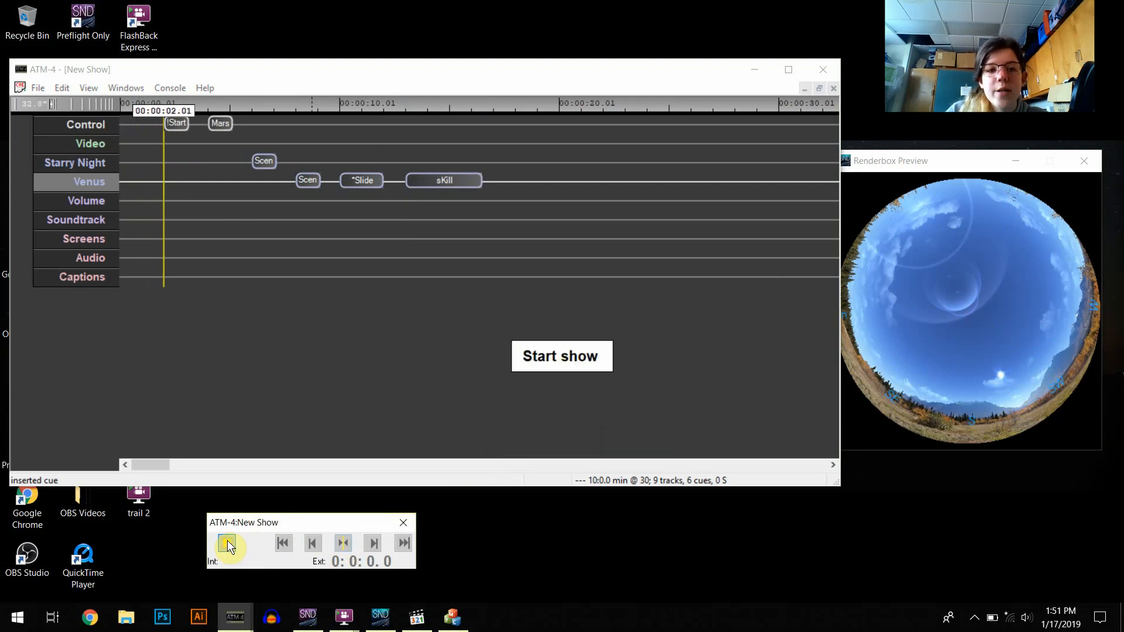
pyautogui.click(227, 541)
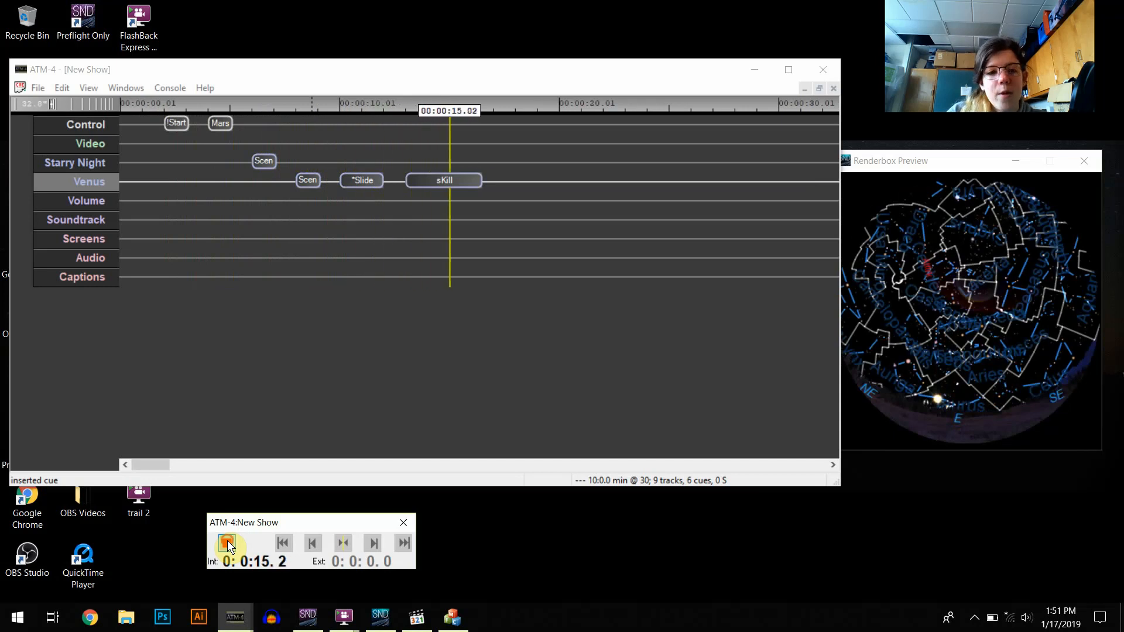
pyautogui.click(227, 539)
# Step: Set the Mars slide's Color/Opacity transition time to 3 seconds and move the Kill Slide cue to start at about 14 seconds
pyautogui.doubleClick(374, 186)
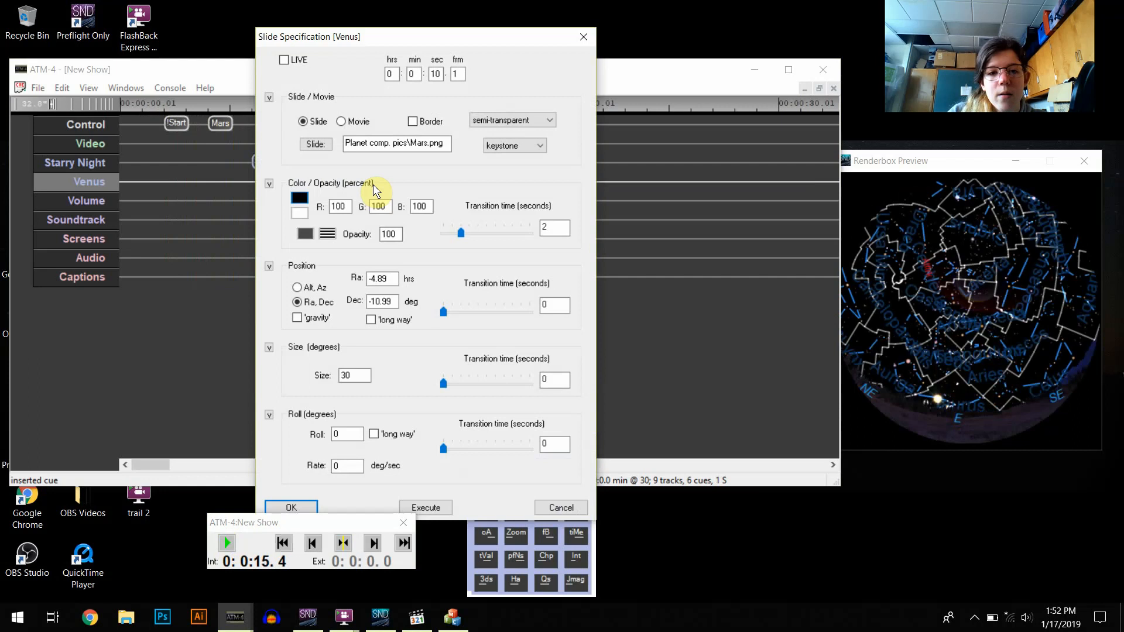
pyautogui.click(552, 230)
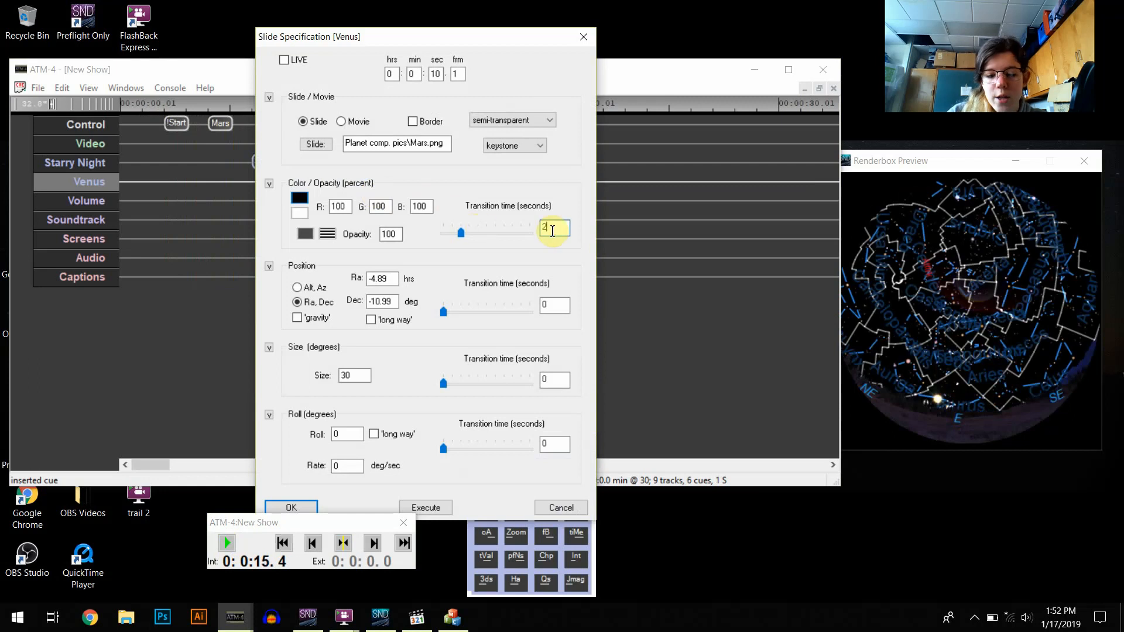
pyautogui.doubleClick(553, 230)
pyautogui.write('3')
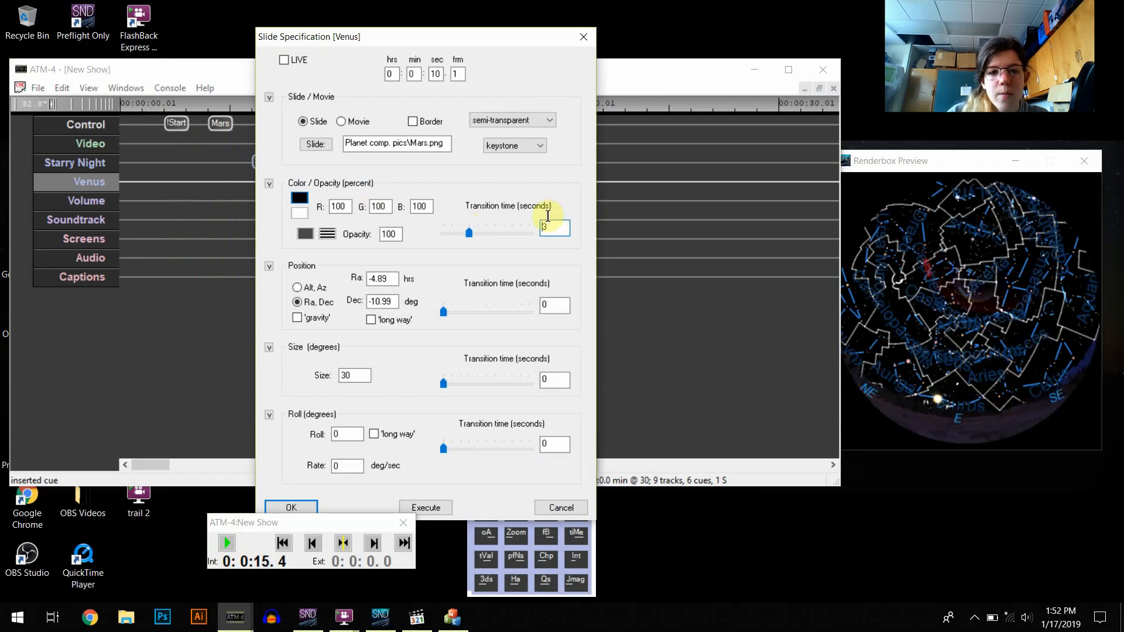
pyautogui.click(291, 508)
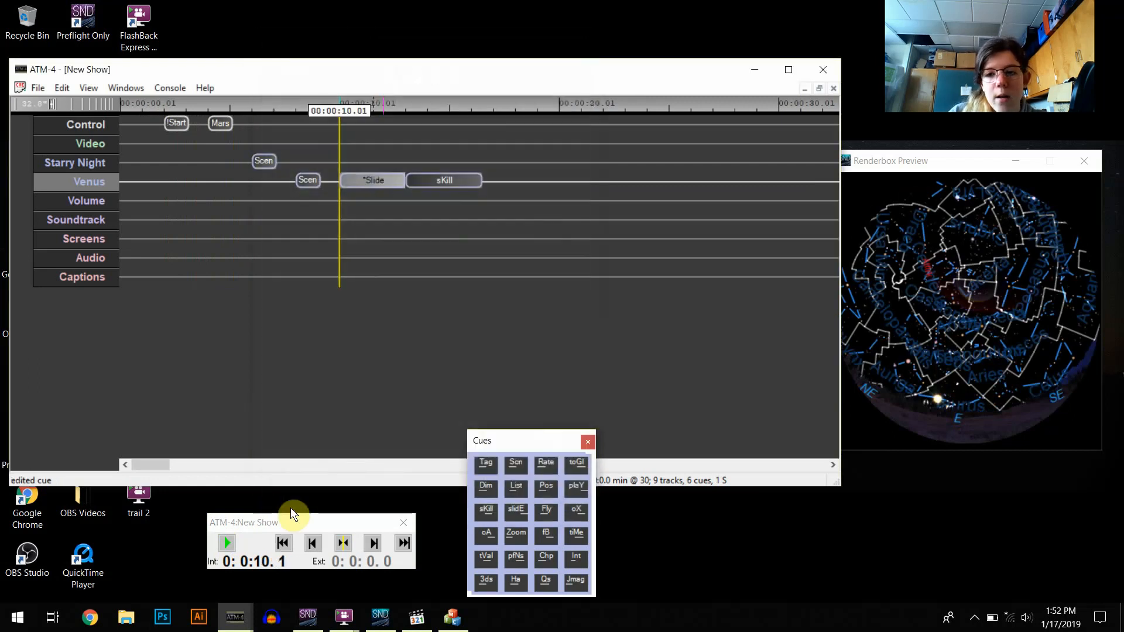
pyautogui.click(450, 180)
pyautogui.moveTo(474, 184); pyautogui.dragTo(477, 184)
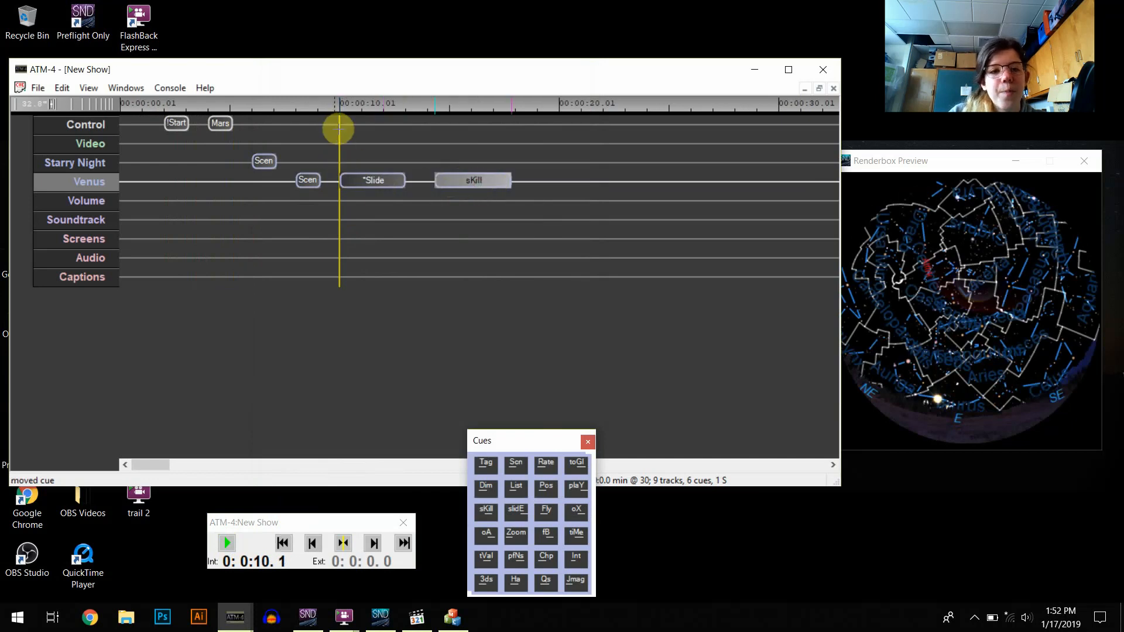
# Step: Play the show from about 7 seconds to check the slide, replaying it from the same point until past the Kill Slide cue
pyautogui.moveTo(342, 130); pyautogui.dragTo(287, 115)
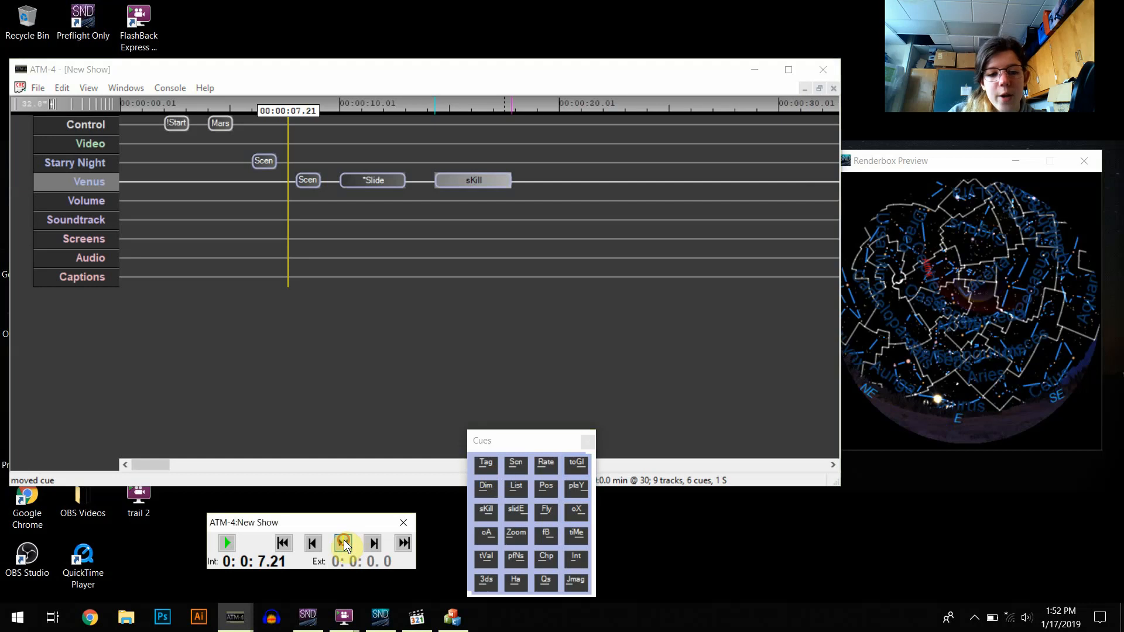
pyautogui.click(227, 544)
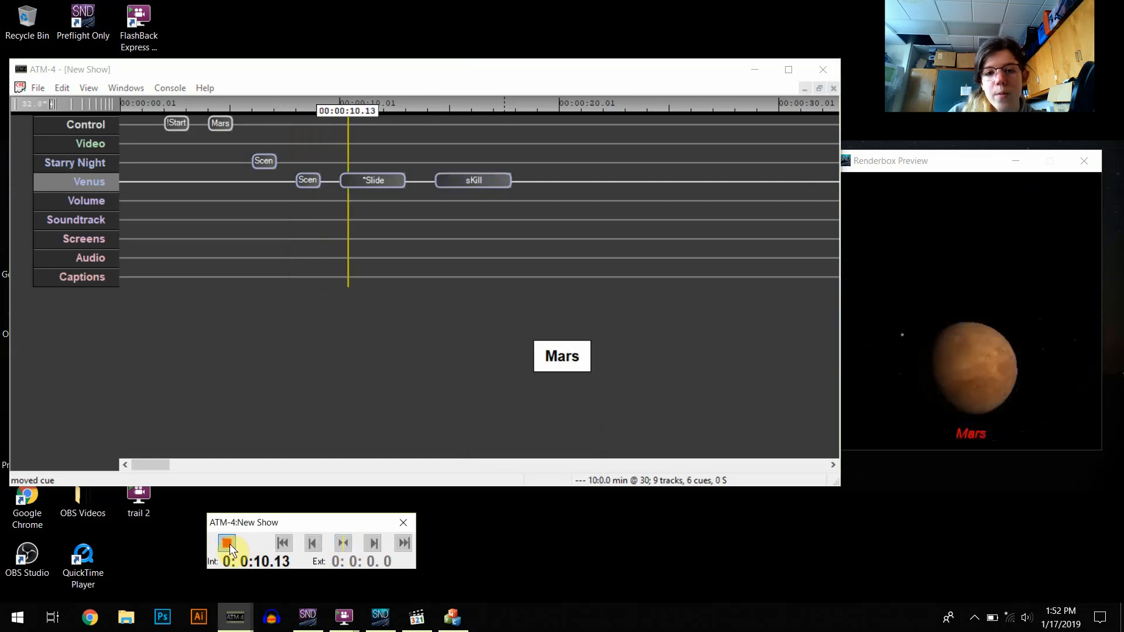
pyautogui.click(227, 543)
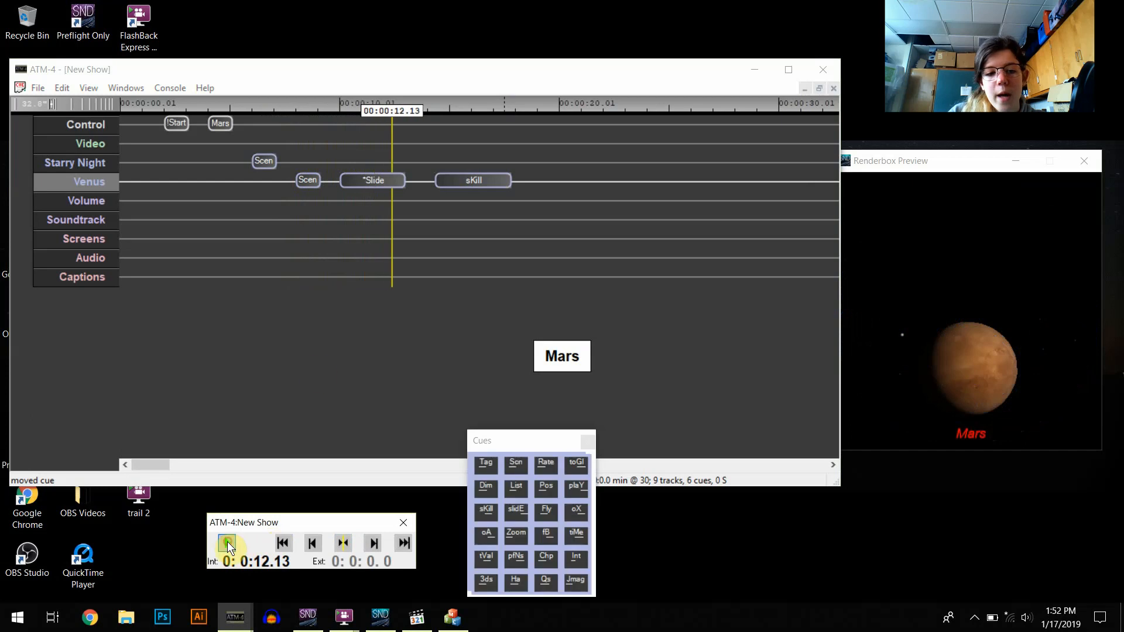
pyautogui.moveTo(391, 137); pyautogui.dragTo(285, 140)
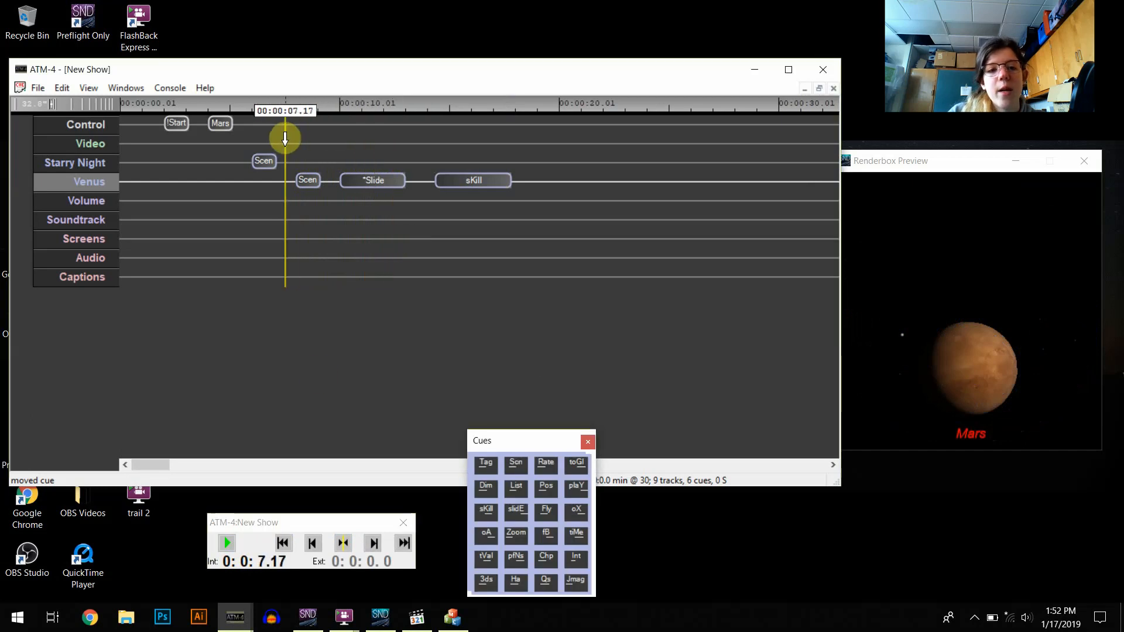
pyautogui.click(343, 543)
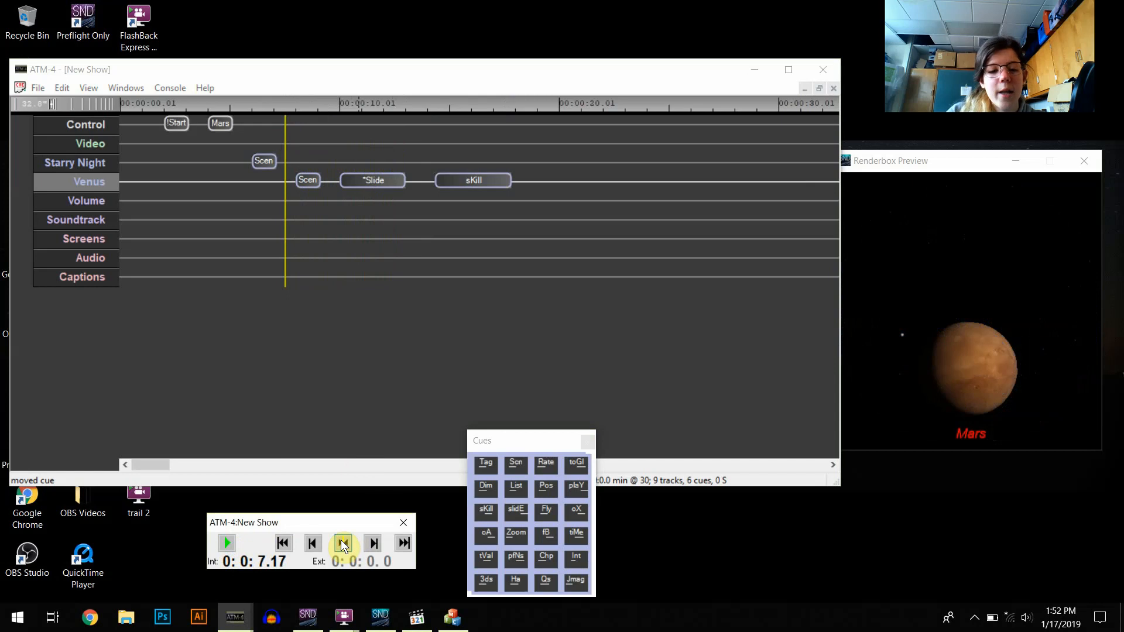
pyautogui.click(226, 543)
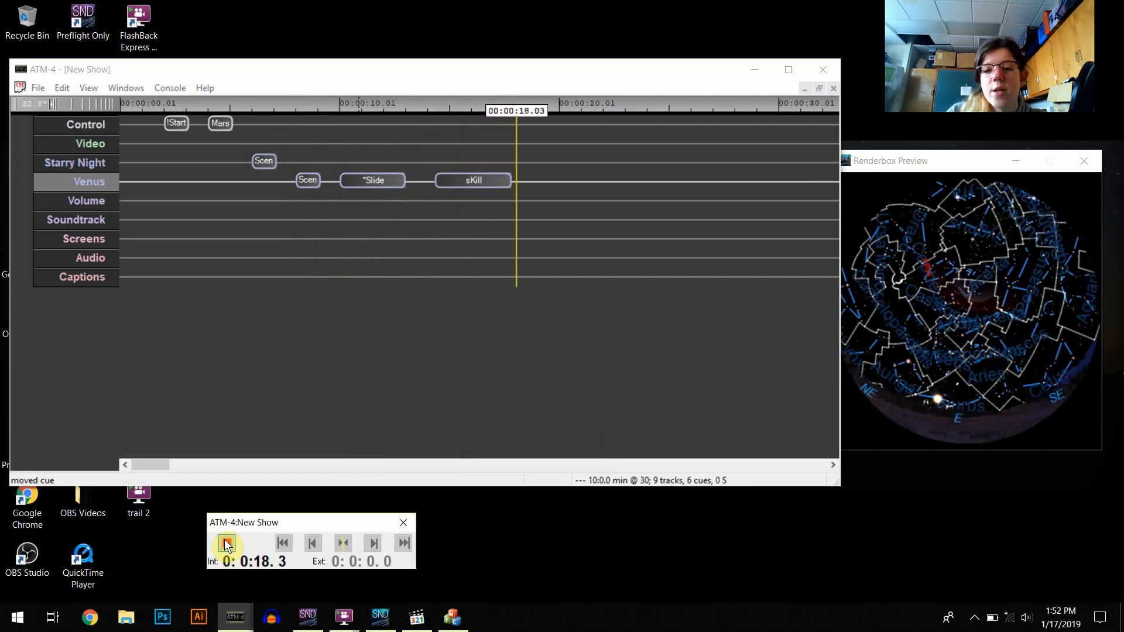
pyautogui.click(227, 544)
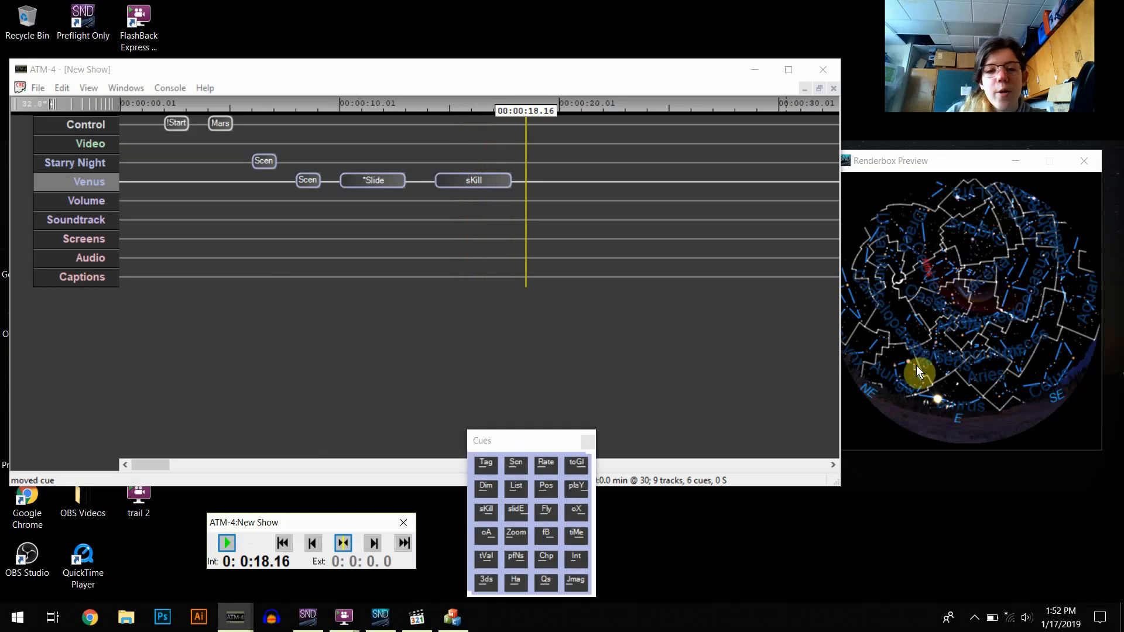
# Step: Change the favorite loaded by the Venus track's scene cue to birth.snf and save the cue
pyautogui.doubleClick(311, 181)
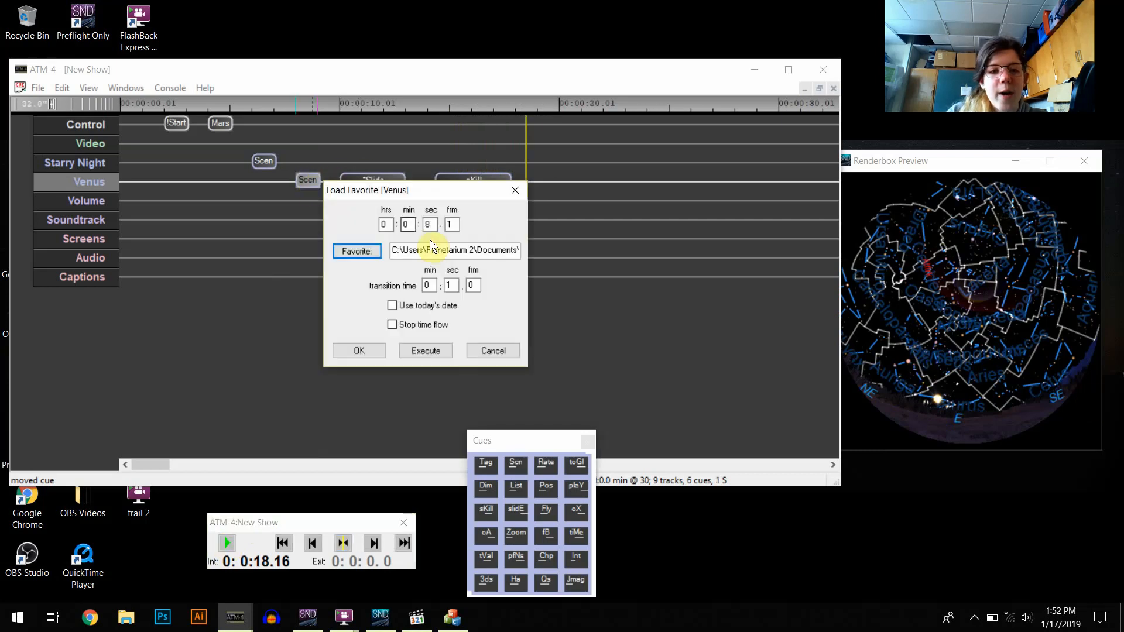
pyautogui.click(357, 249)
pyautogui.click(508, 380)
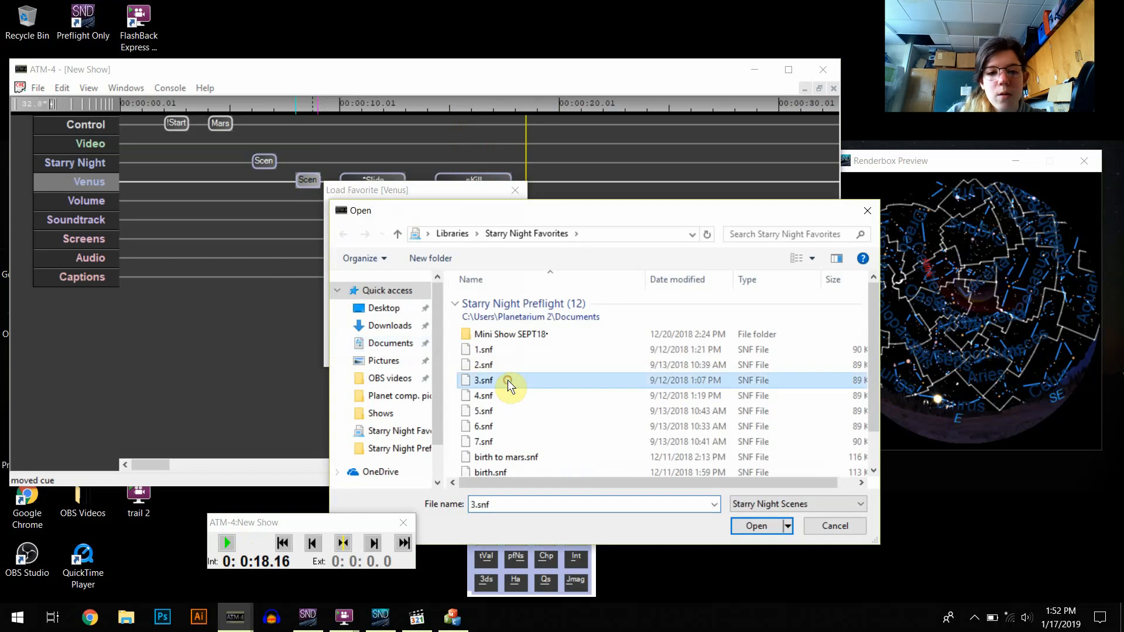
pyautogui.click(501, 472)
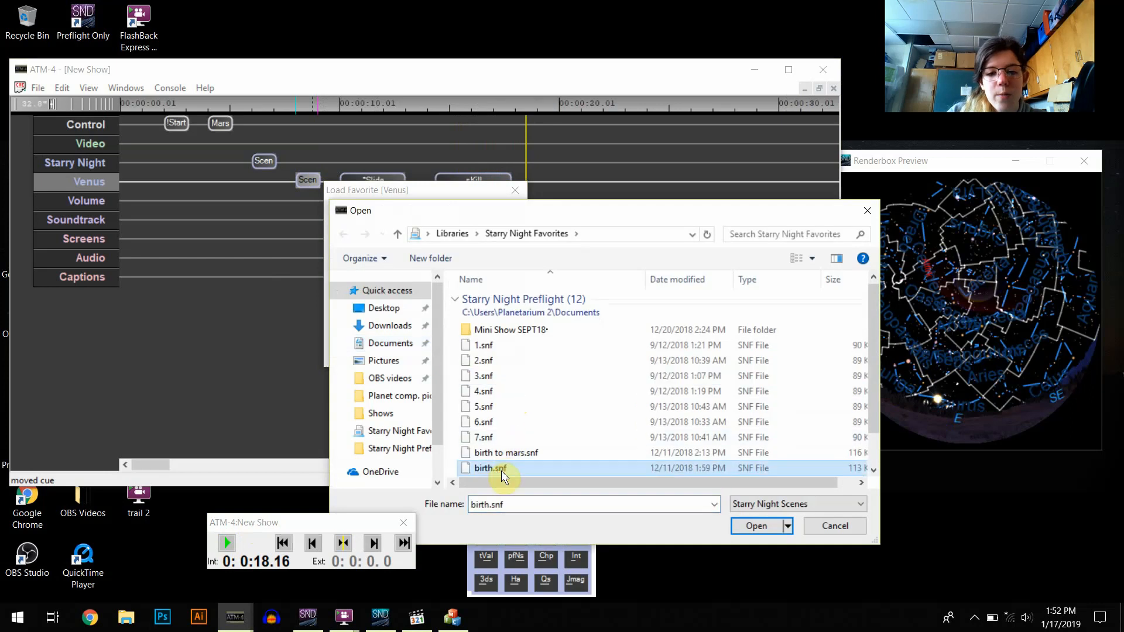
pyautogui.click(758, 527)
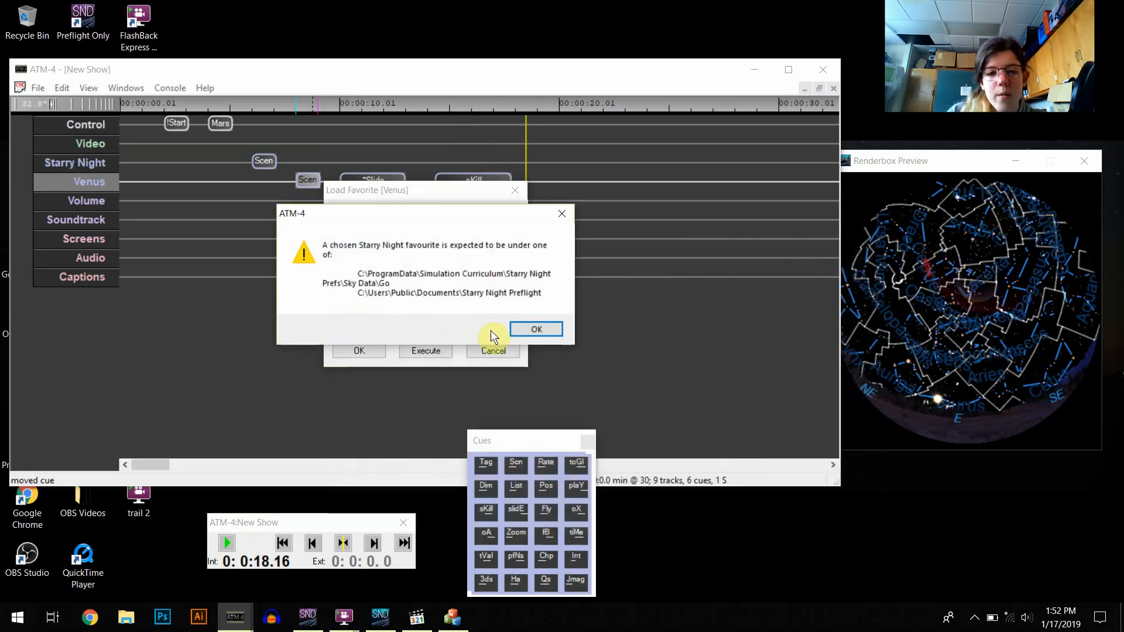
pyautogui.click(531, 326)
pyautogui.click(345, 349)
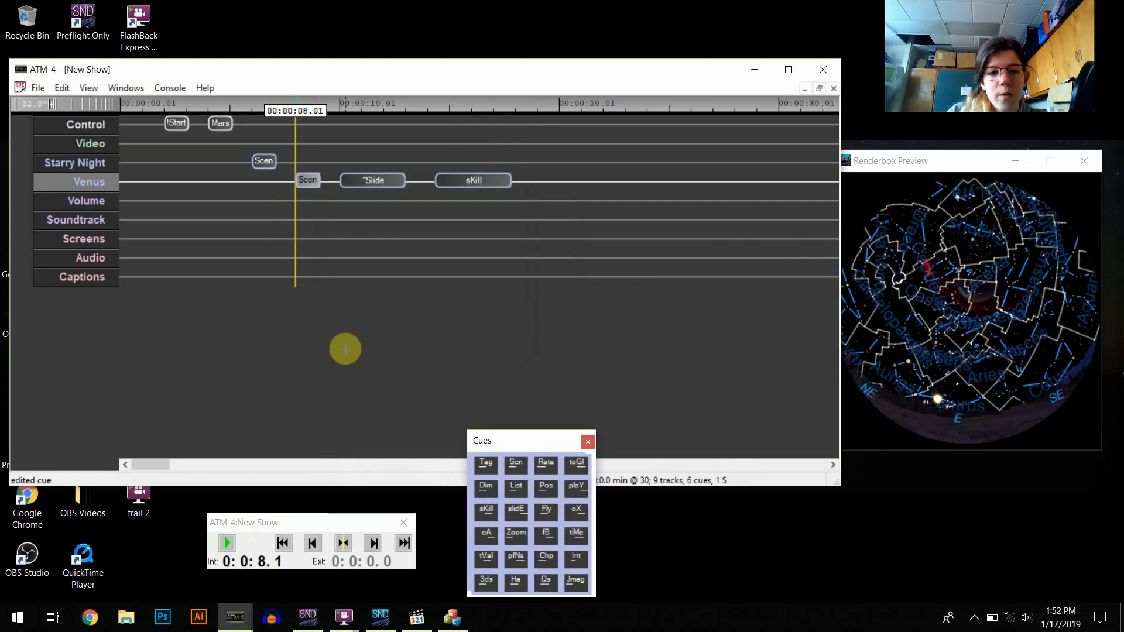
# Step: Resync just before the Venus scene cue and play into the Kill Slide cue to check the changed scene with the slide
pyautogui.click(287, 182)
pyautogui.click(279, 180)
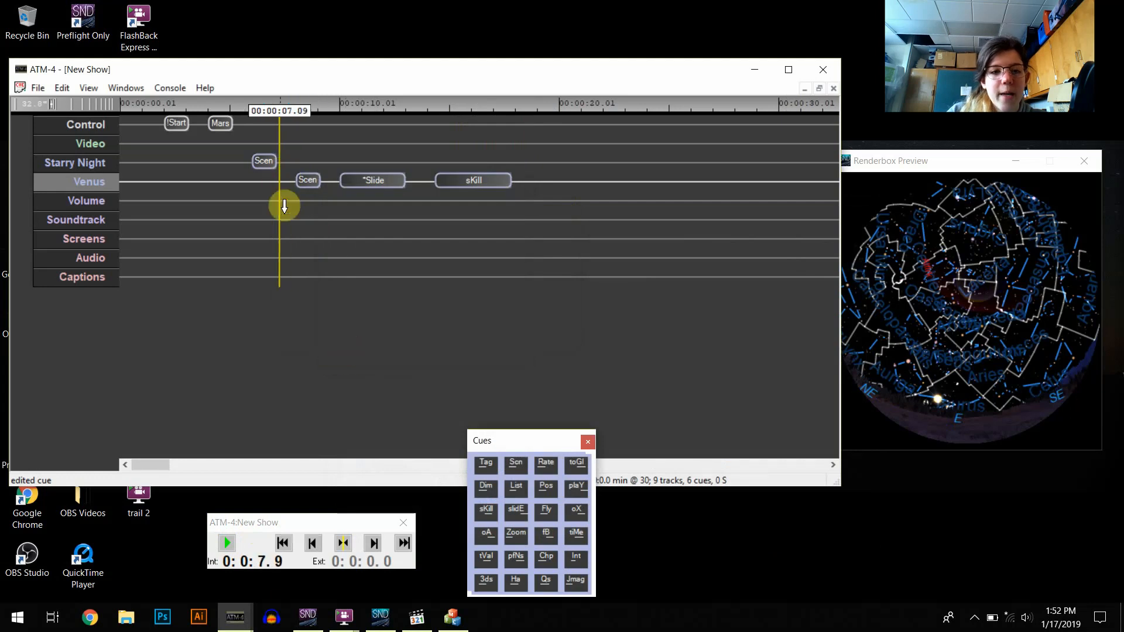
pyautogui.click(343, 543)
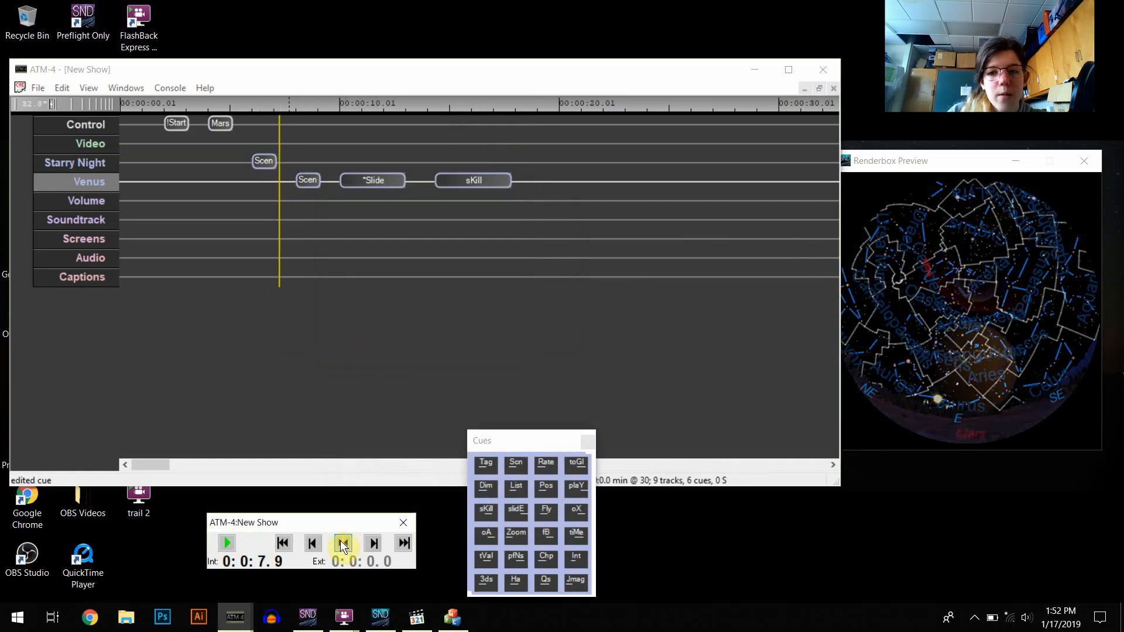
pyautogui.click(226, 542)
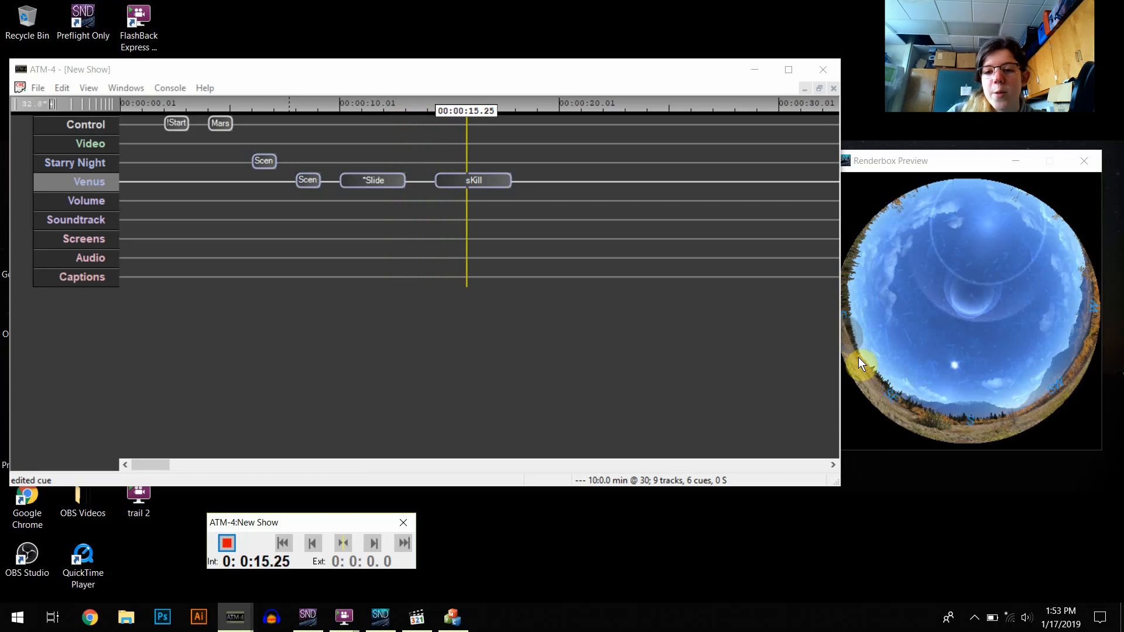
pyautogui.click(233, 537)
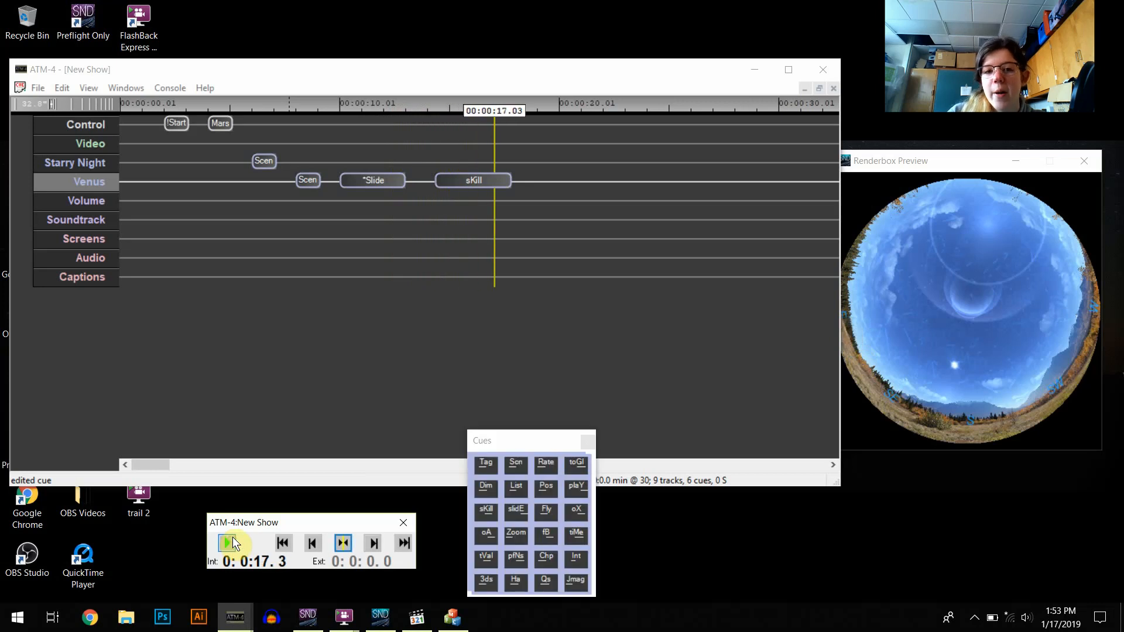